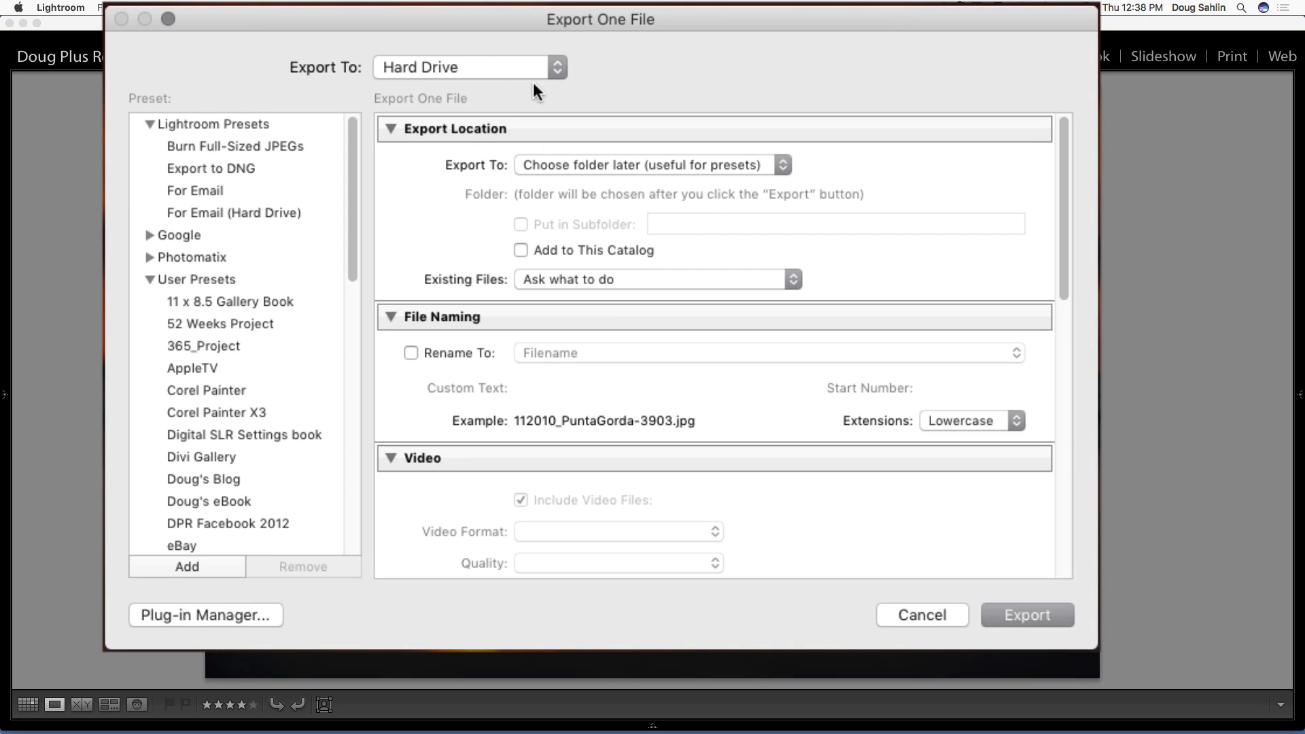
Select Hard Drive as the export destination and Choose folder later (useful for presets) as the export location.
{"action": "left_click", "coordinate": [558, 68]}
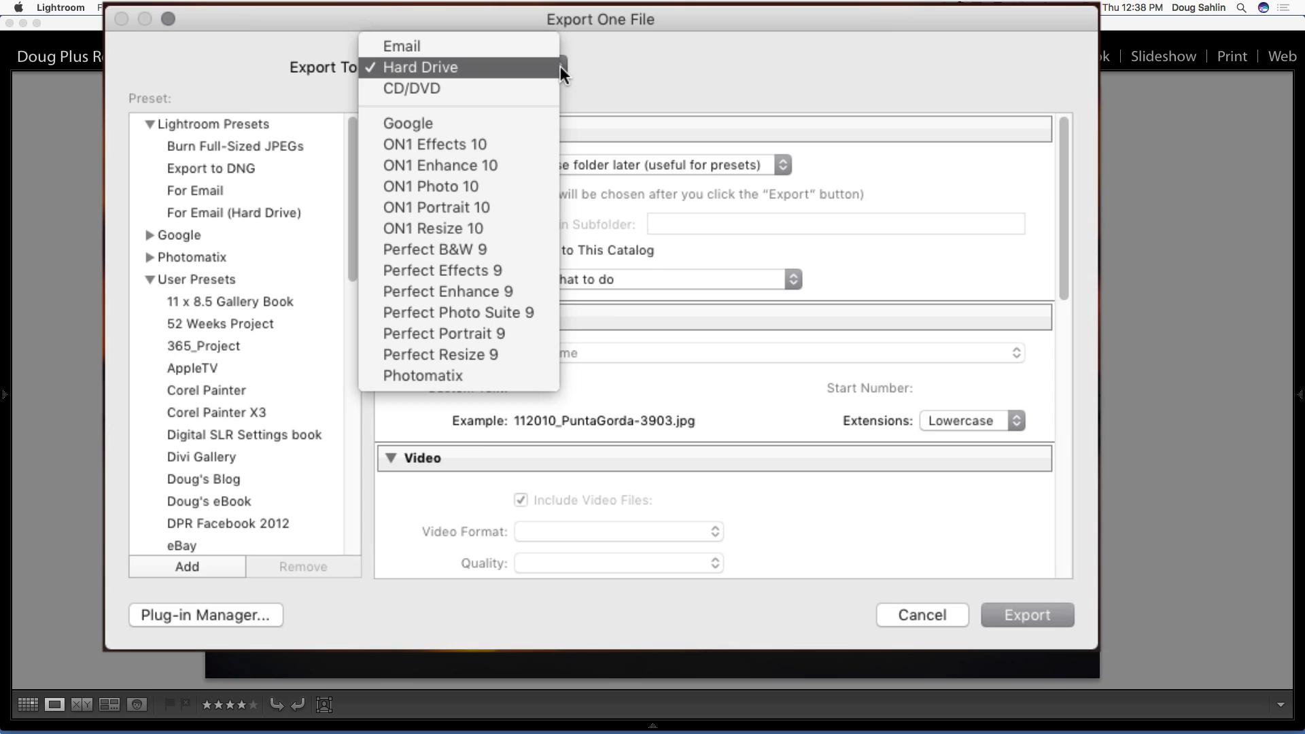
{"action": "left_click", "coordinate": [560, 66]}
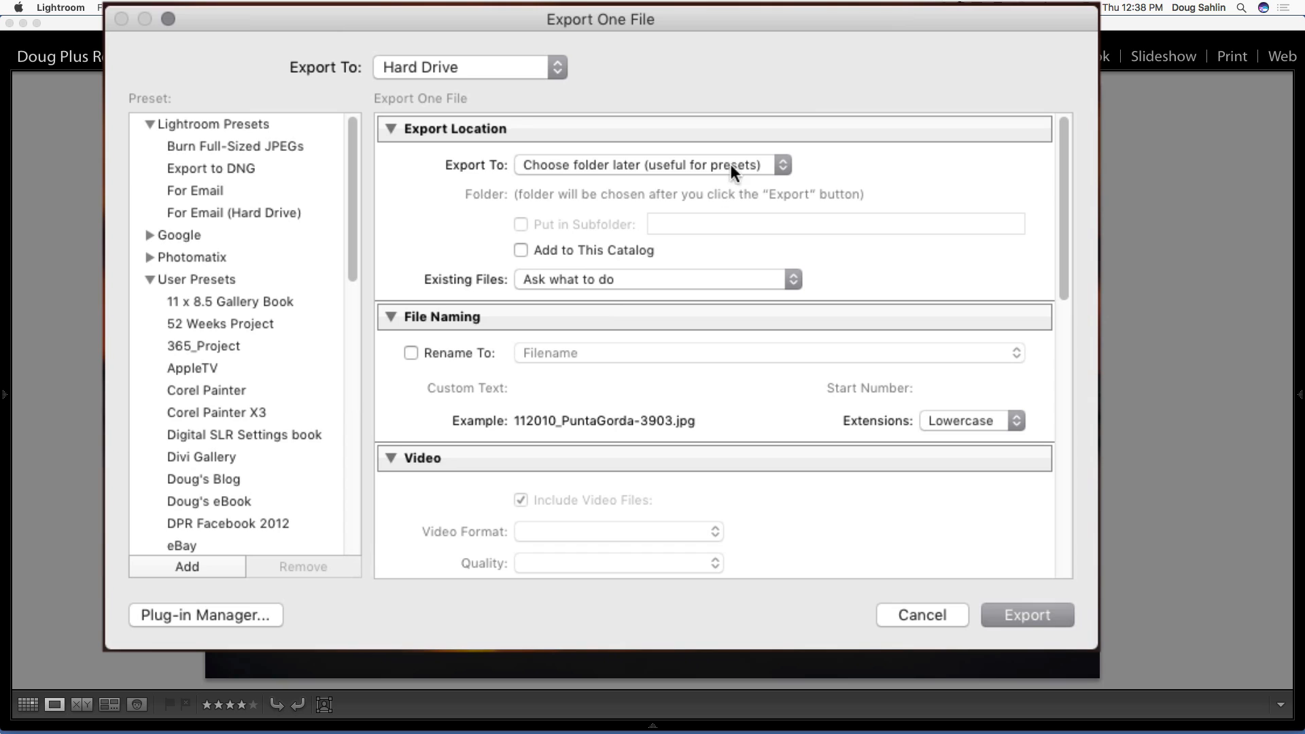
{"action": "left_click", "coordinate": [784, 166]}
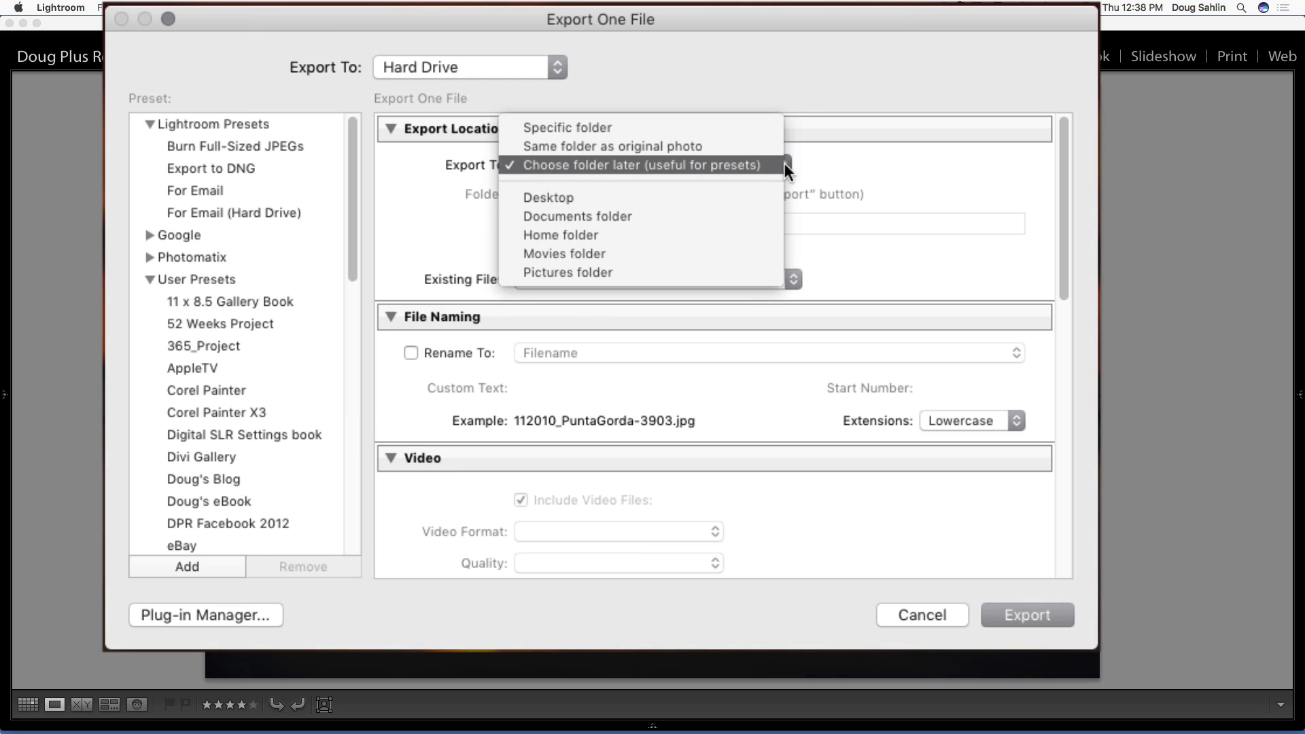
{"action": "left_click", "coordinate": [747, 164]}
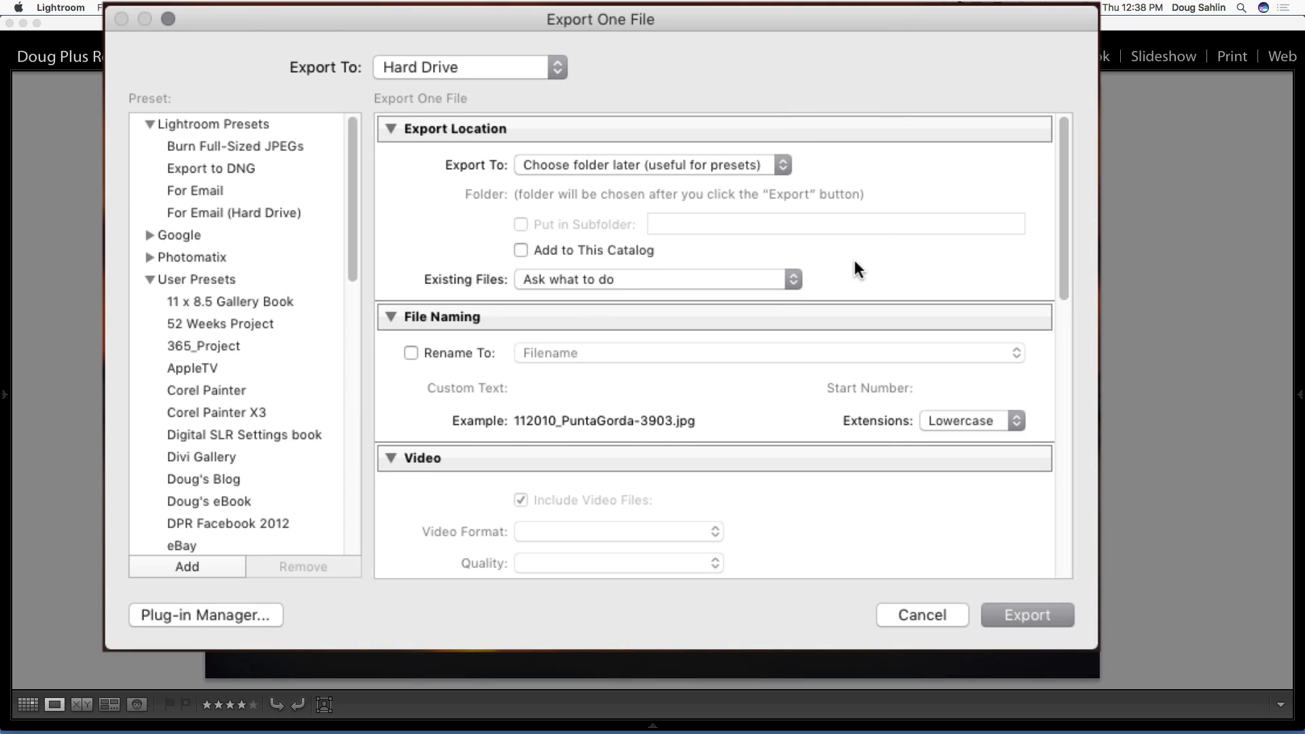
Set the export's handling of existing files to Ask what to do.
{"action": "scroll", "coordinate": [855, 259], "scroll_direction": "down", "scroll_amount": 3}
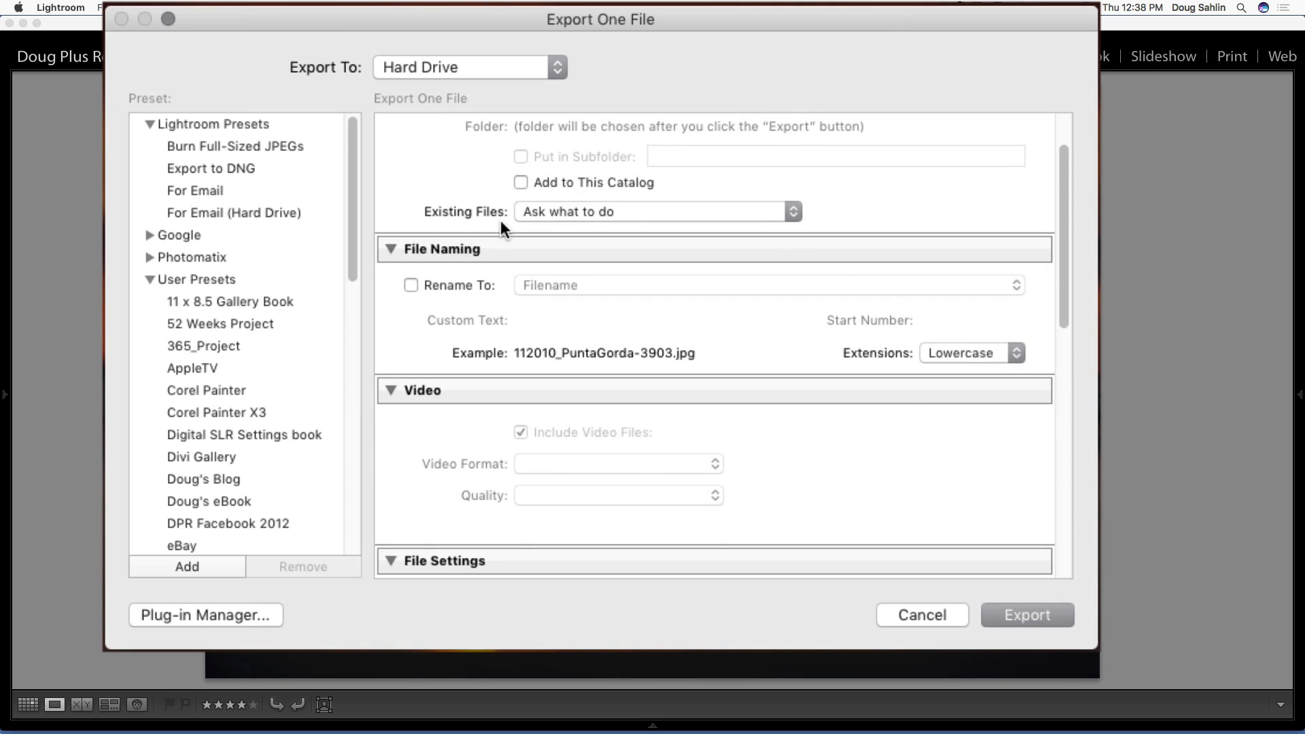
{"action": "left_click", "coordinate": [792, 211]}
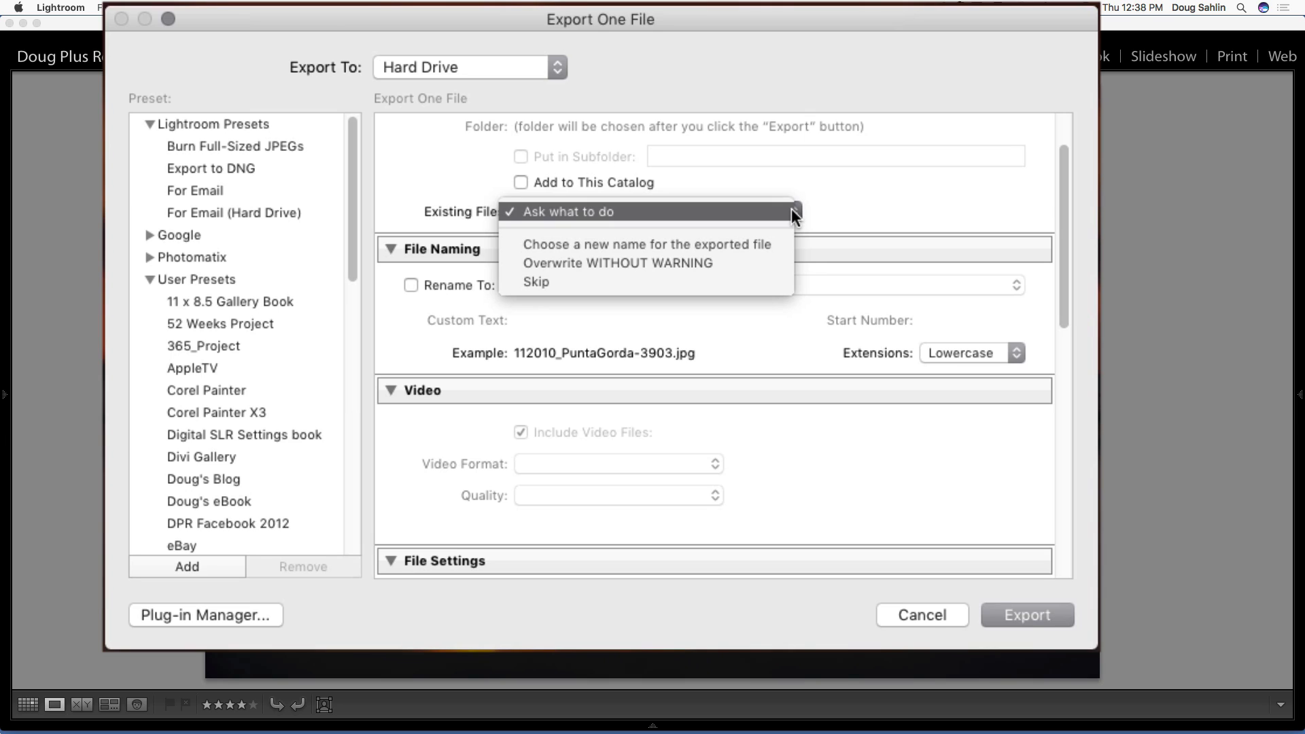
{"action": "left_click", "coordinate": [791, 210]}
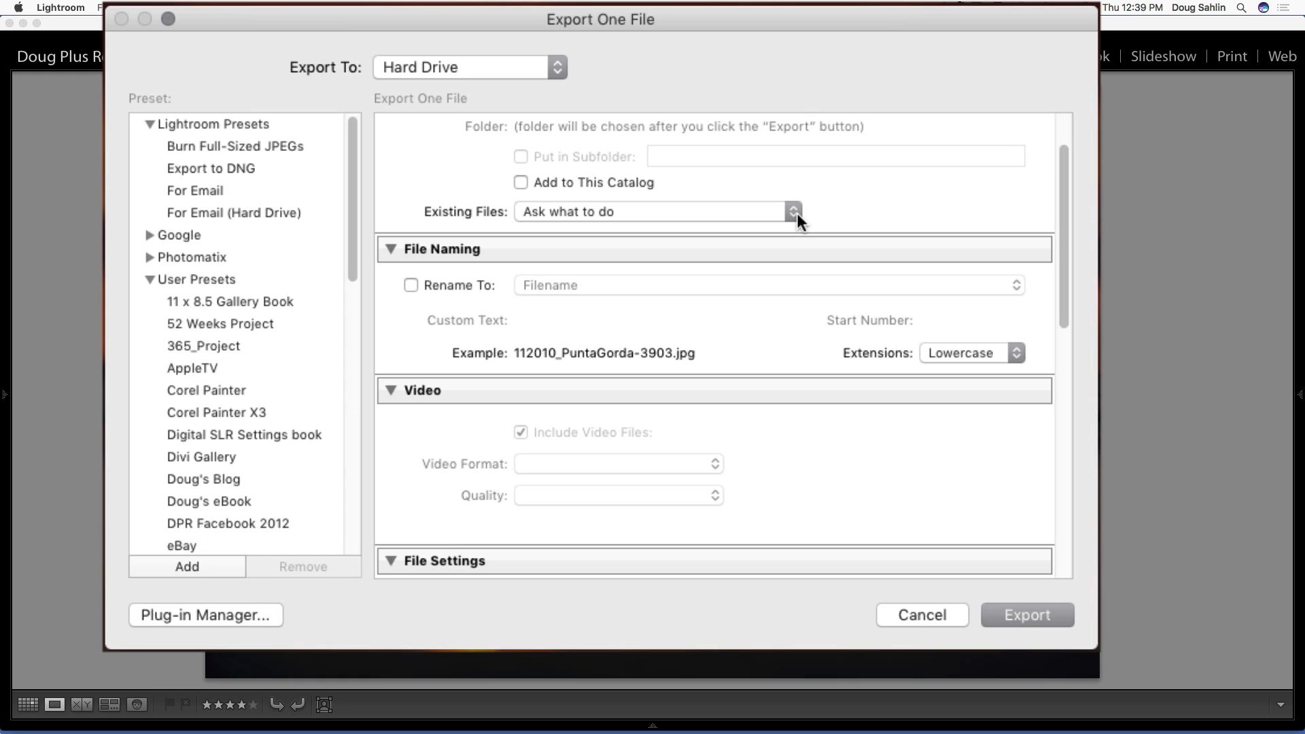
Enable renaming of the exported file and choose the Custom Name - Sequence naming template.
{"action": "scroll", "coordinate": [800, 226], "scroll_direction": "down", "scroll_amount": 1}
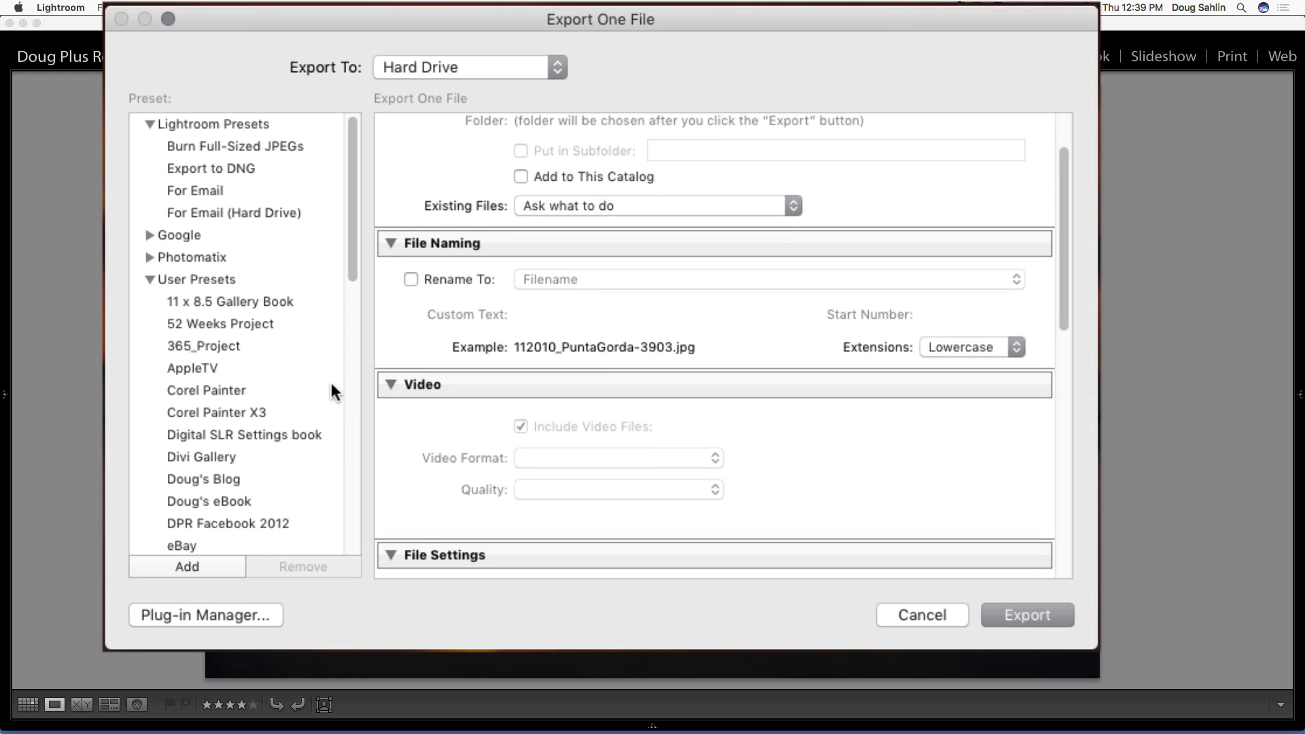
{"action": "left_click", "coordinate": [410, 280]}
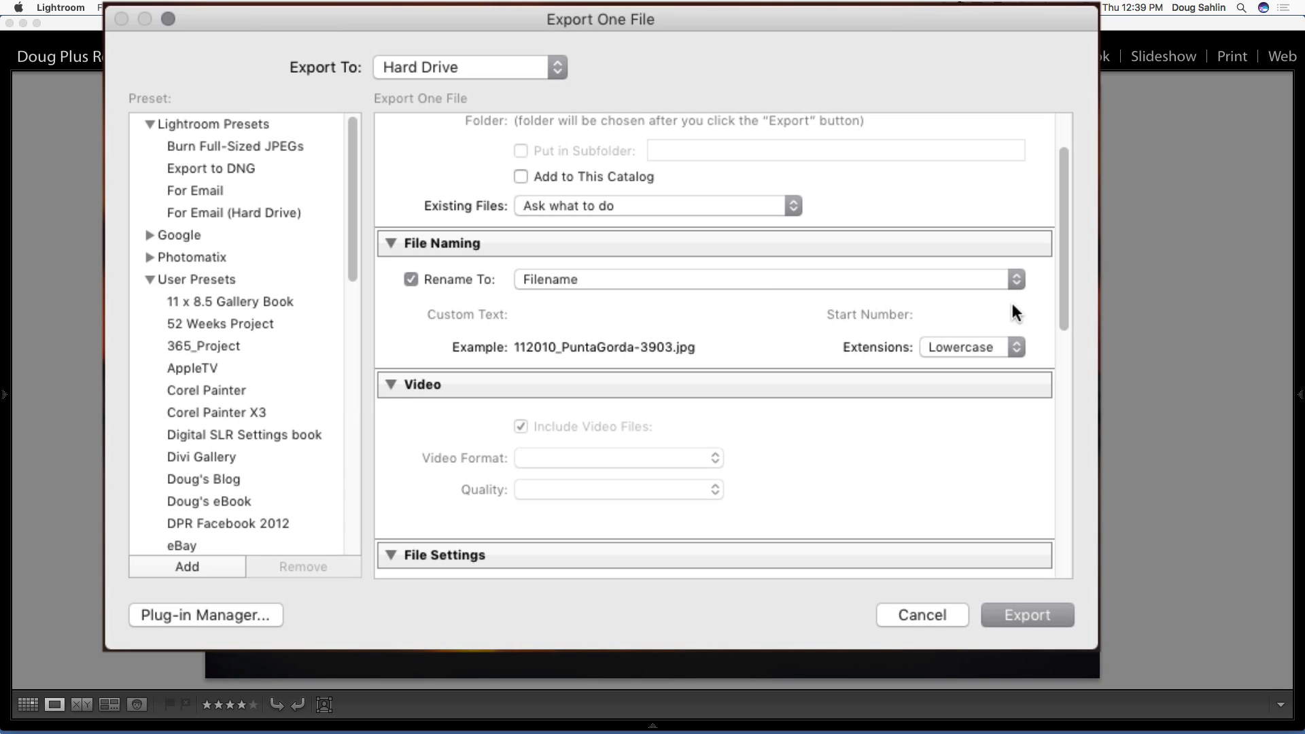
{"action": "left_click", "coordinate": [1015, 281]}
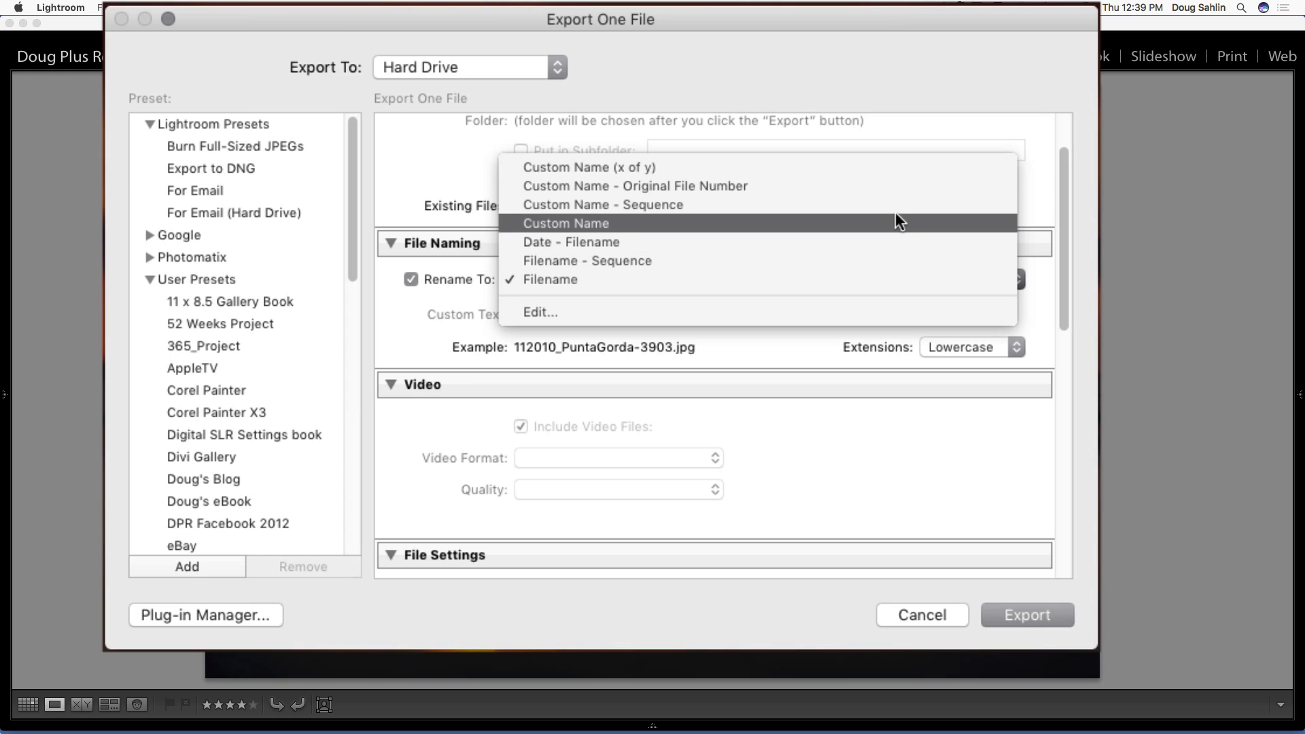
{"action": "left_click", "coordinate": [894, 209]}
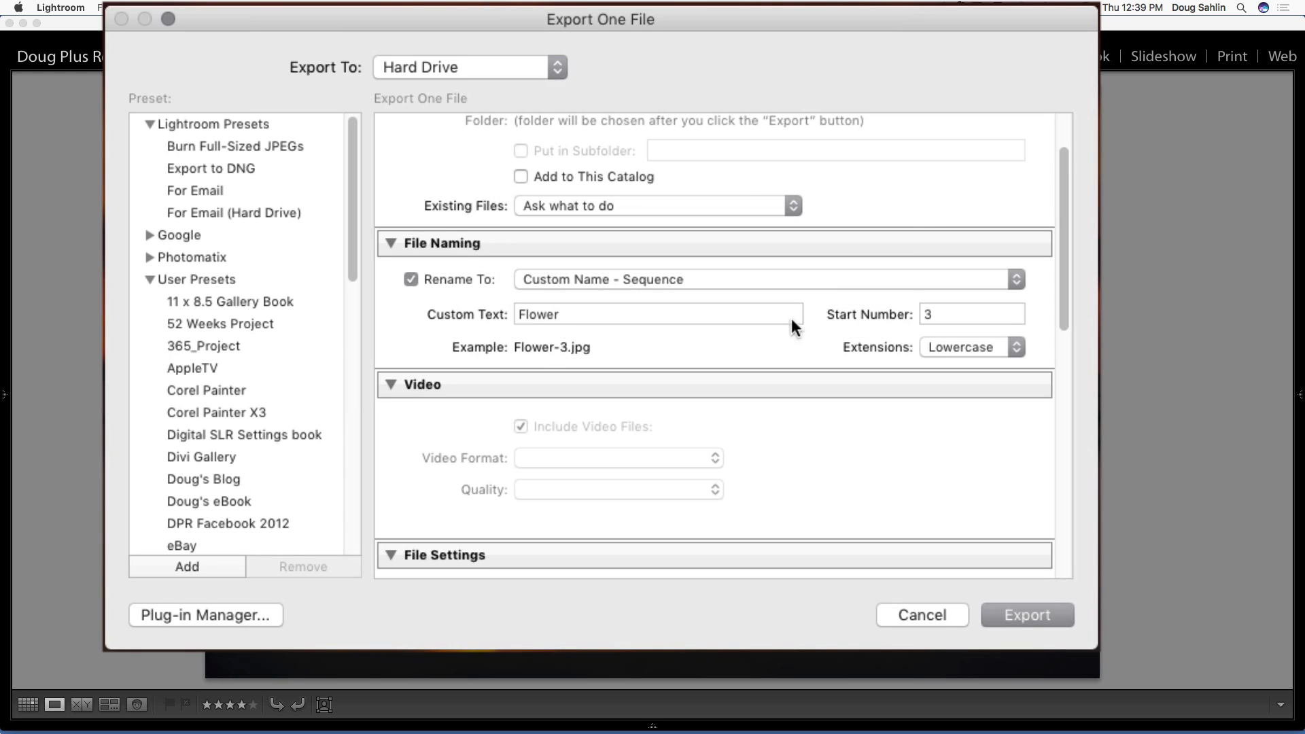
Set the file name's custom text to Faecbook_062217 and the start number to 1.
{"action": "double_click", "coordinate": [567, 314]}
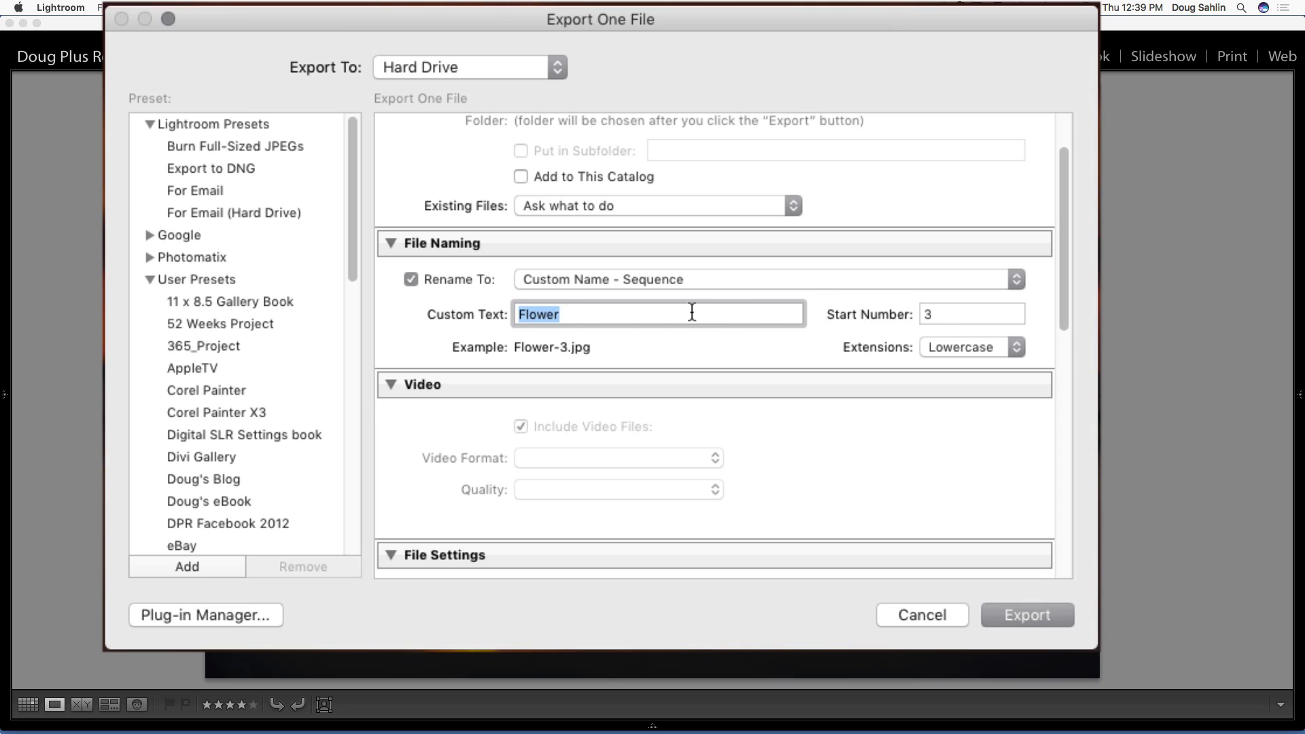
{"action": "type", "text": "Fa"}
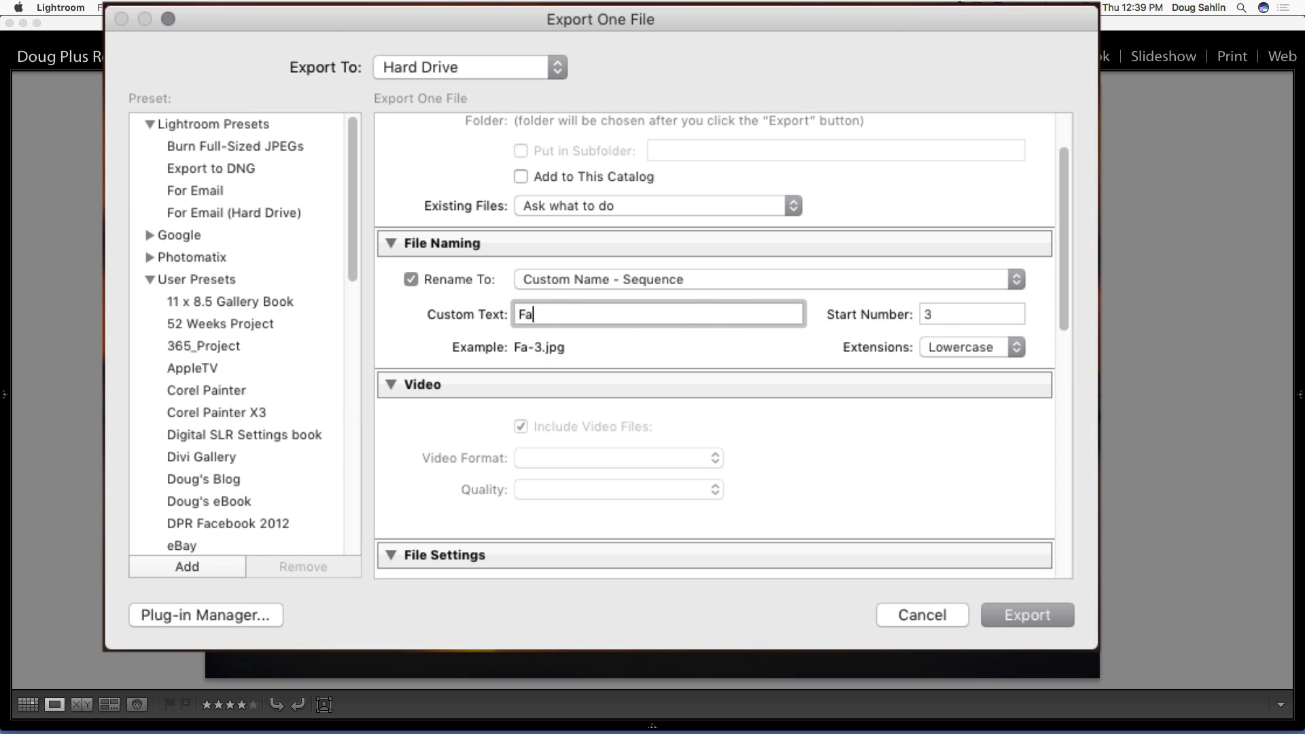
{"action": "type", "text": "ecbook"}
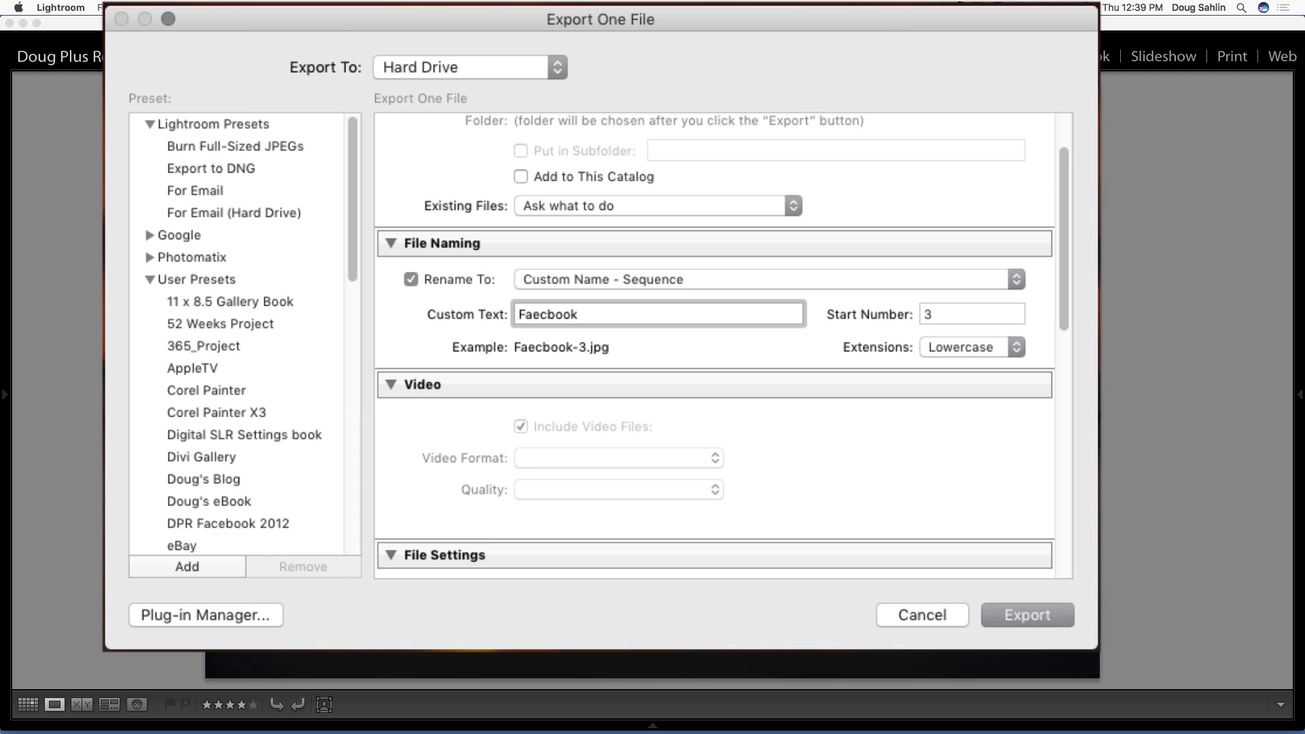
{"action": "left_click", "coordinate": [946, 314]}
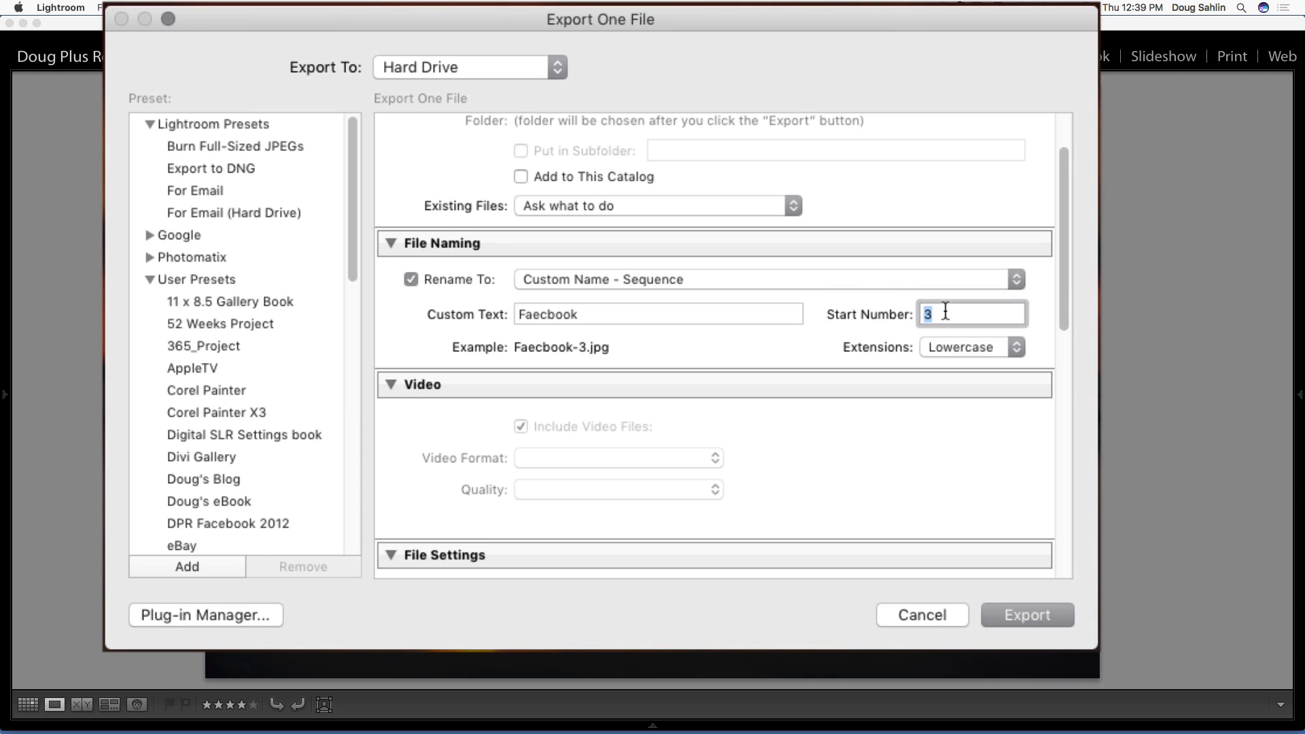
{"action": "type", "text": "1"}
{"action": "left_click", "coordinate": [593, 310]}
{"action": "left_click", "coordinate": [599, 314]}
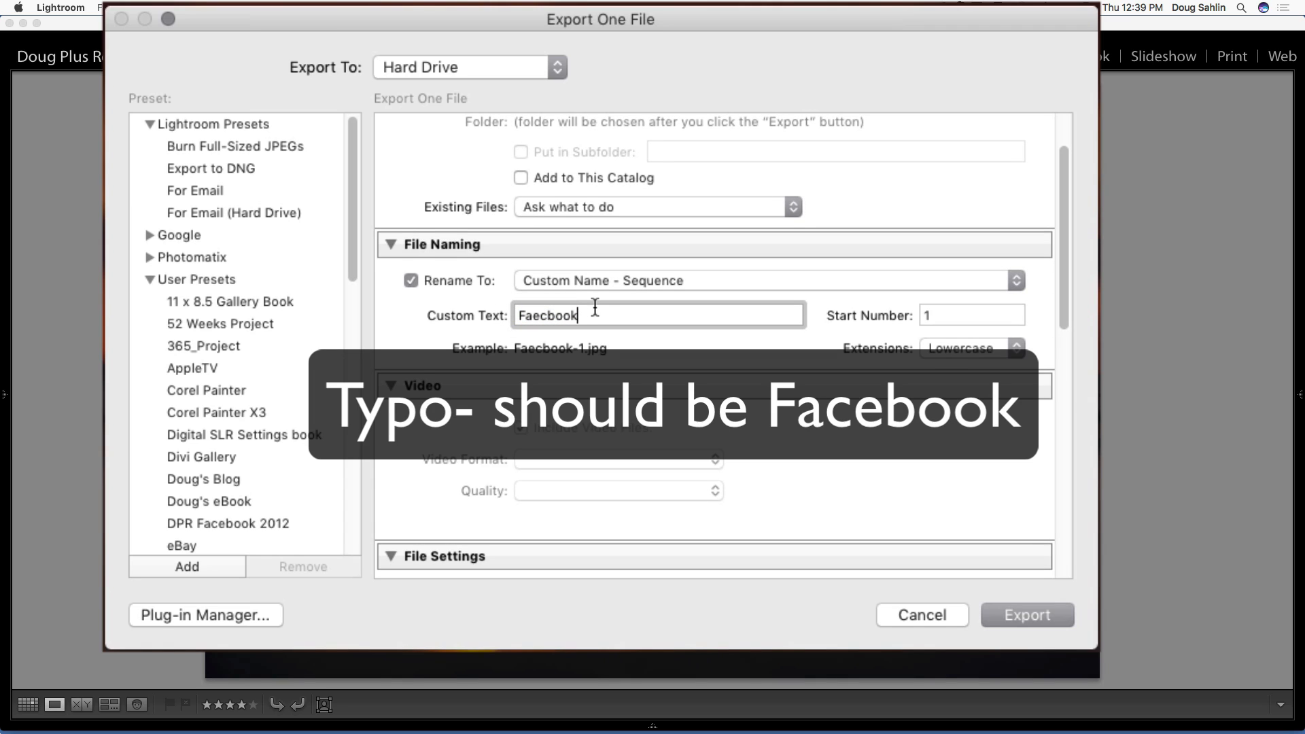
{"action": "type", "text": "_062217"}
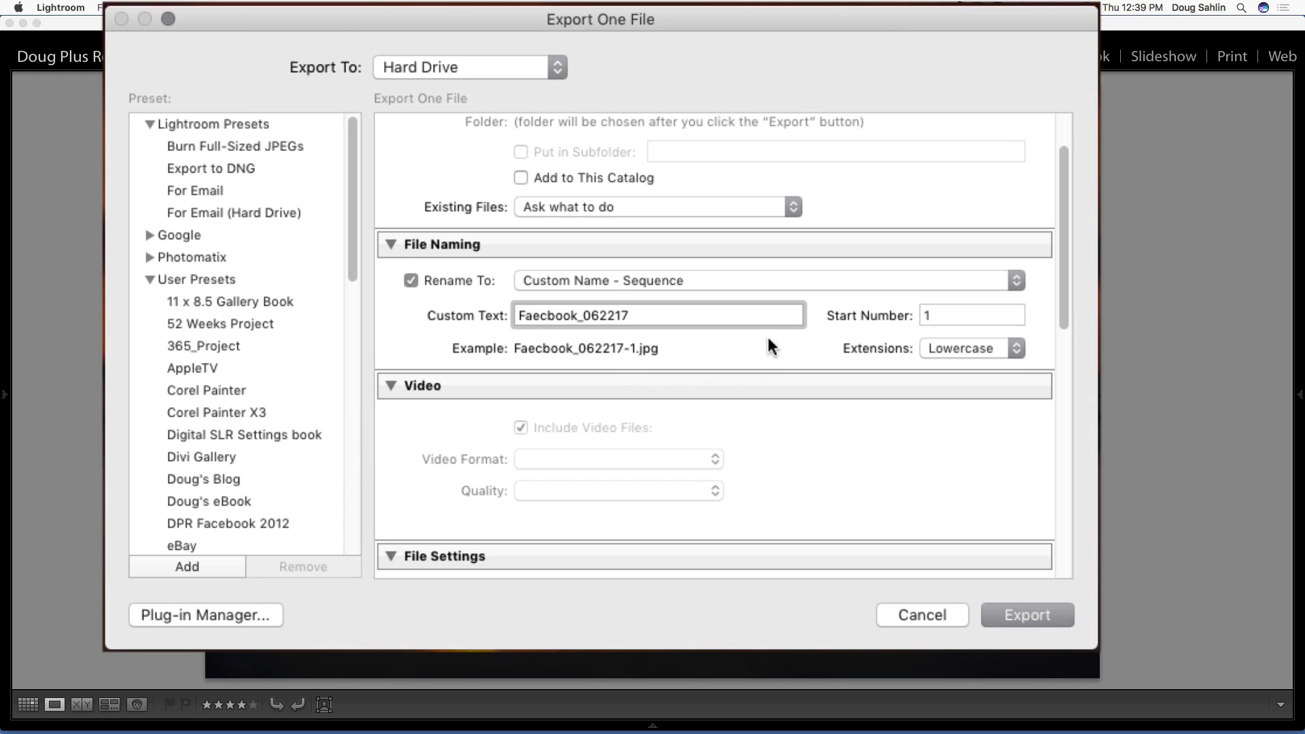
{"action": "left_click", "coordinate": [873, 474]}
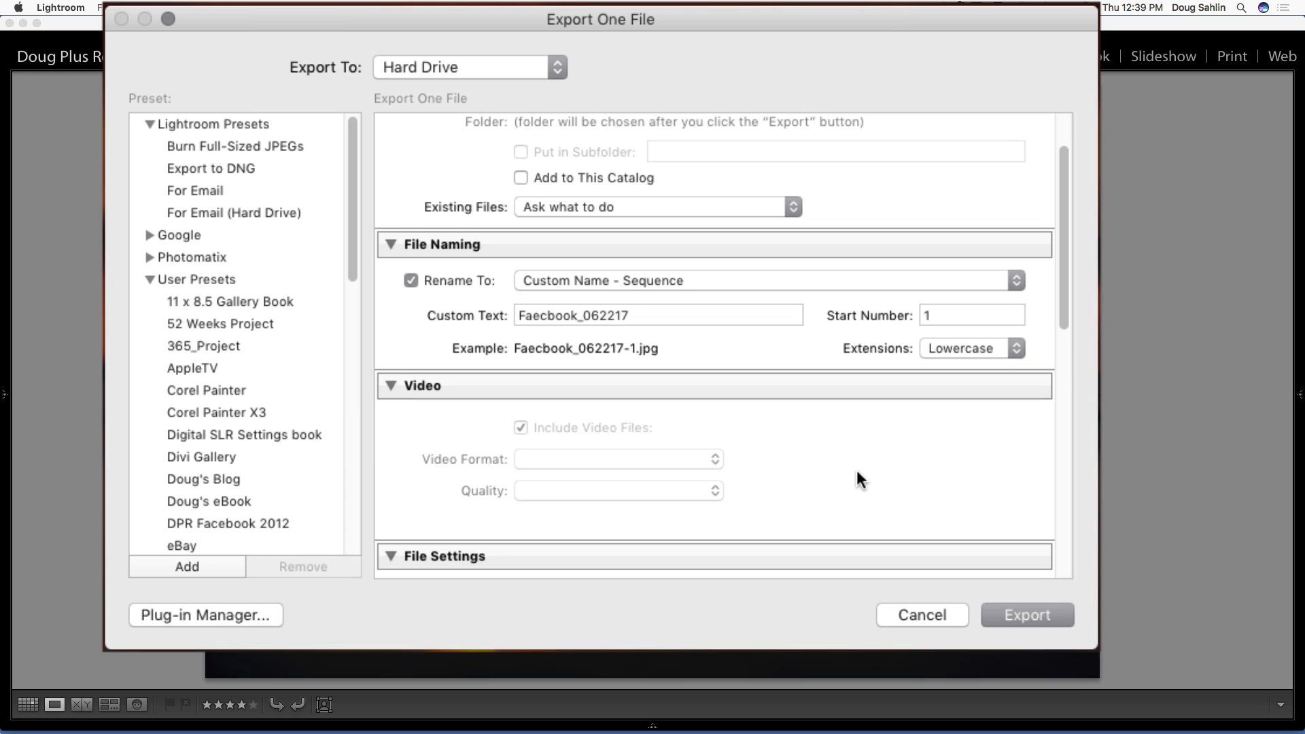
Select JPEG as the image format and sRGB as the color space in the file settings.
{"action": "scroll", "coordinate": [767, 403], "scroll_direction": "down", "scroll_amount": 1}
{"action": "scroll", "coordinate": [762, 421], "scroll_direction": "down", "scroll_amount": 3}
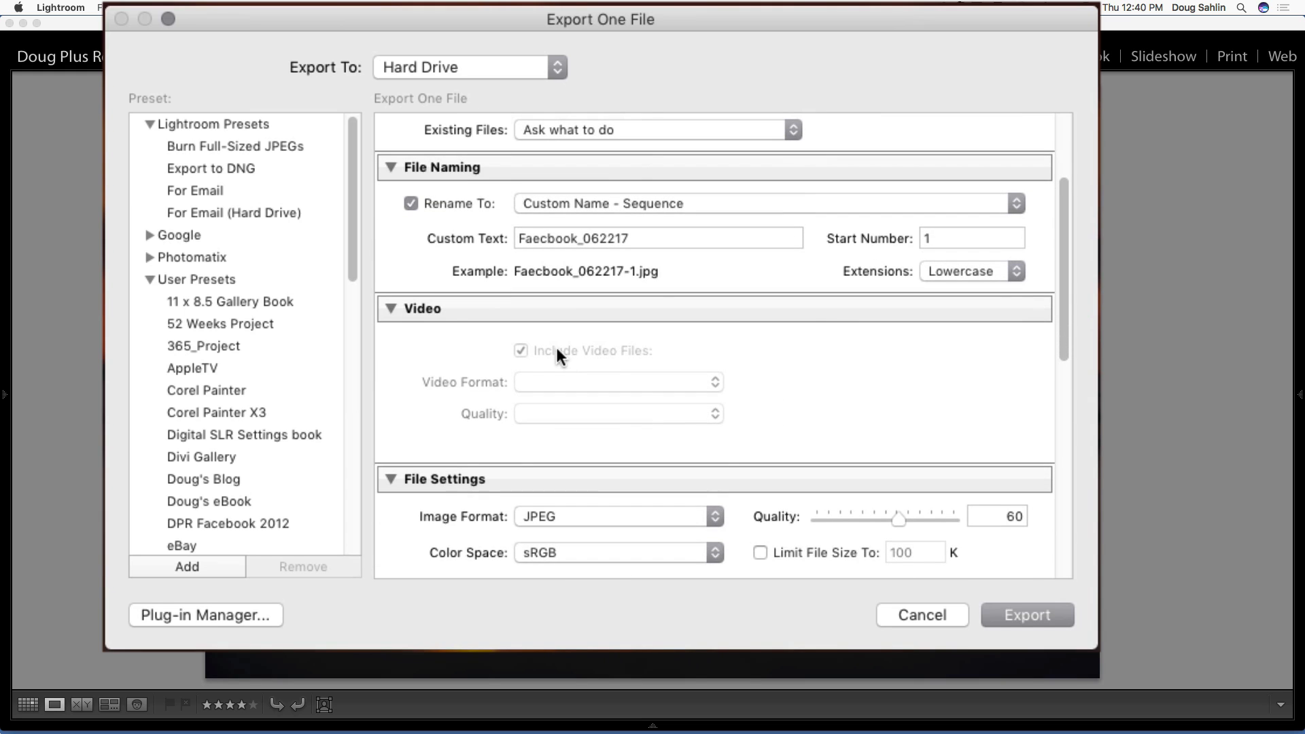
{"action": "scroll", "coordinate": [556, 347], "scroll_direction": "down", "scroll_amount": 3}
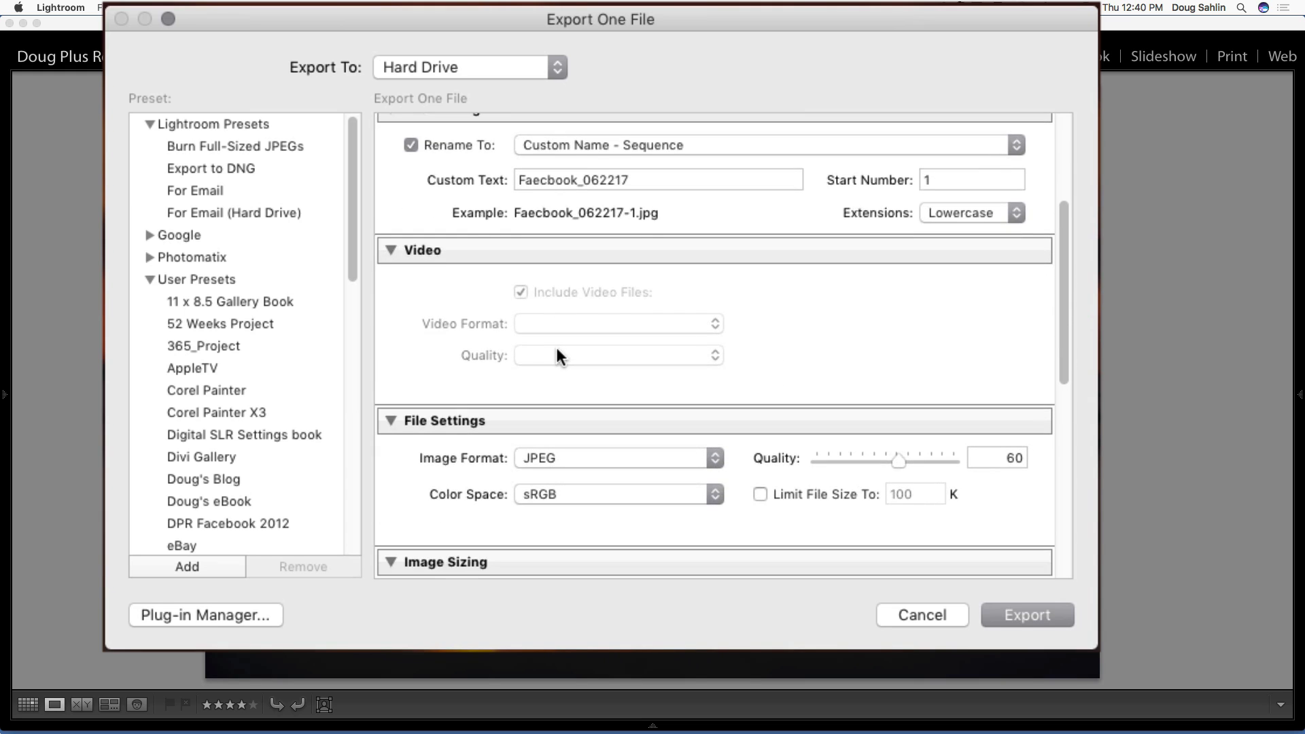
{"action": "scroll", "coordinate": [557, 347], "scroll_direction": "down", "scroll_amount": 2}
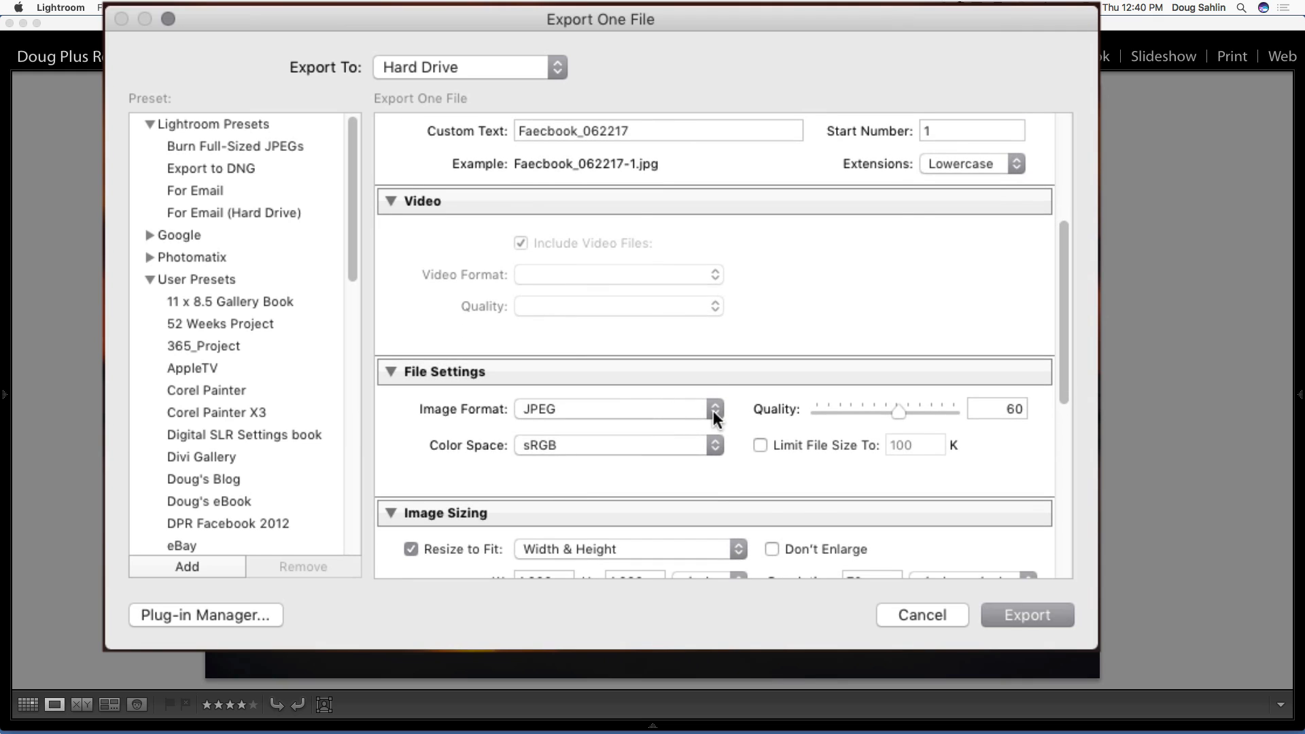
{"action": "left_click", "coordinate": [713, 410]}
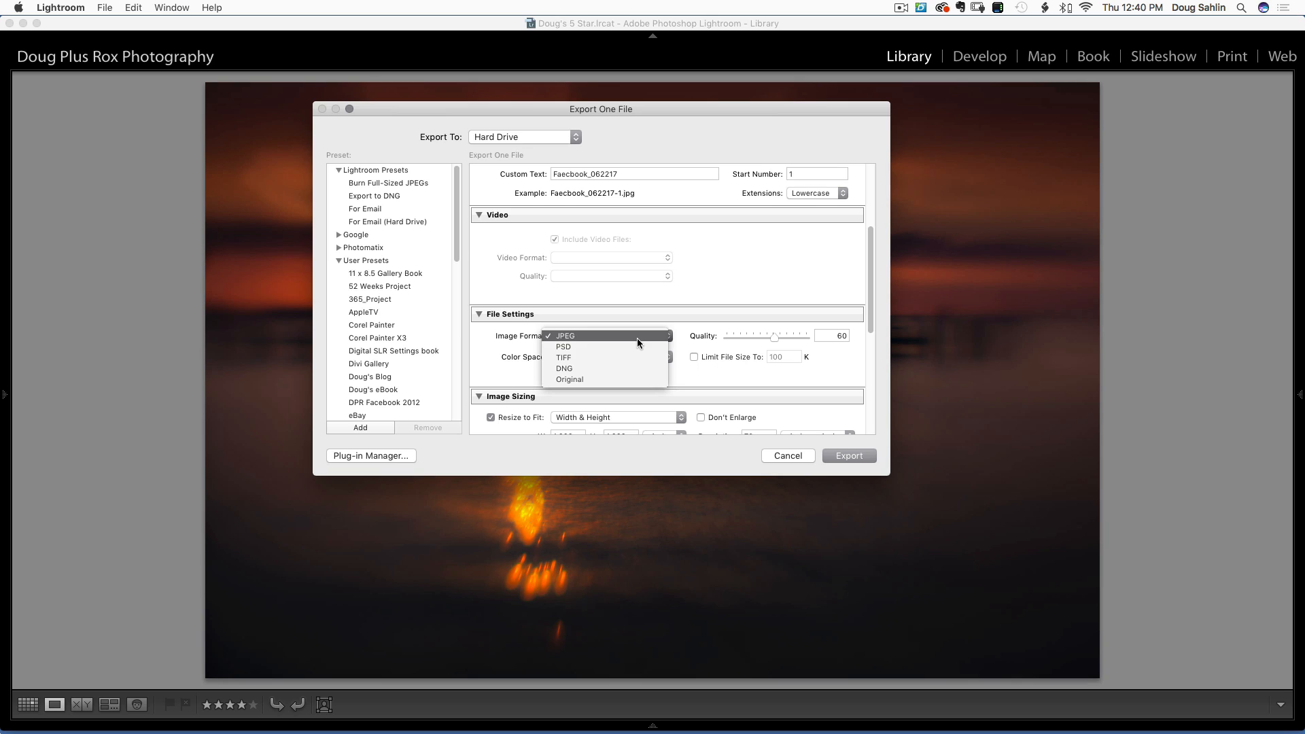
{"action": "left_click", "coordinate": [663, 410]}
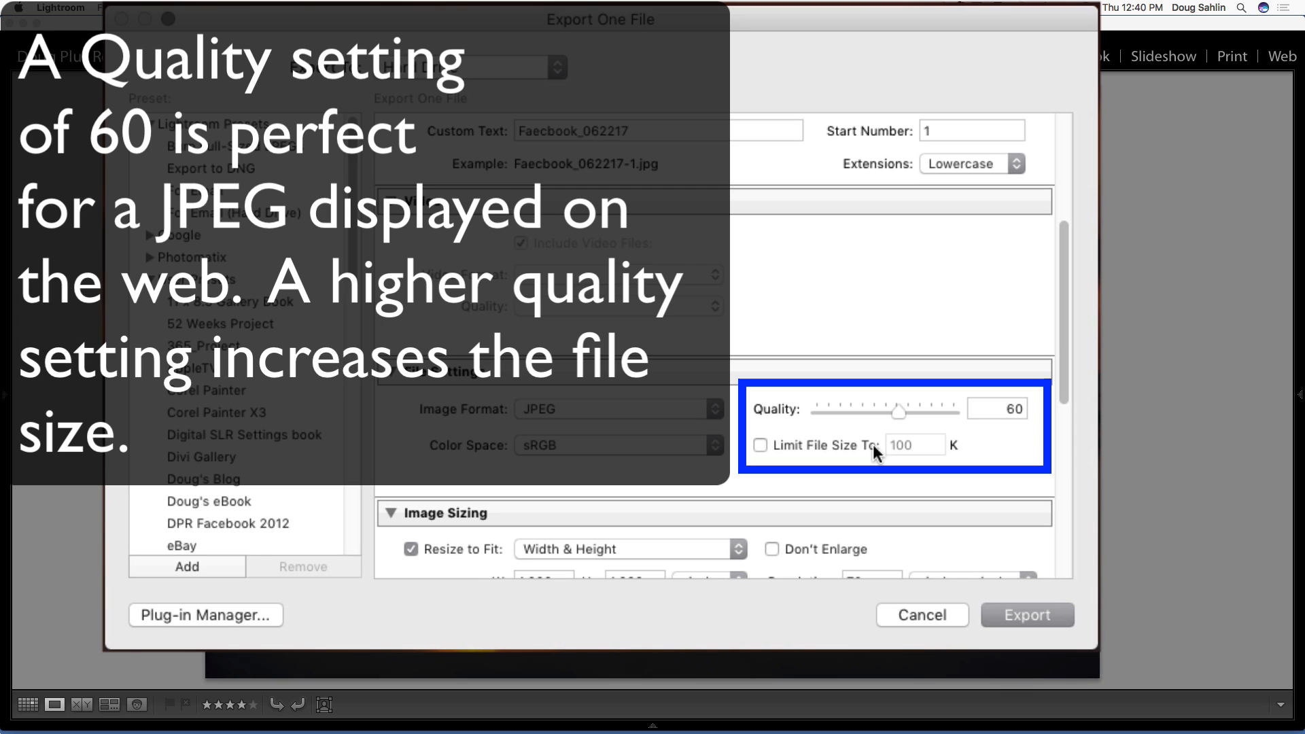
{"action": "left_click", "coordinate": [715, 445]}
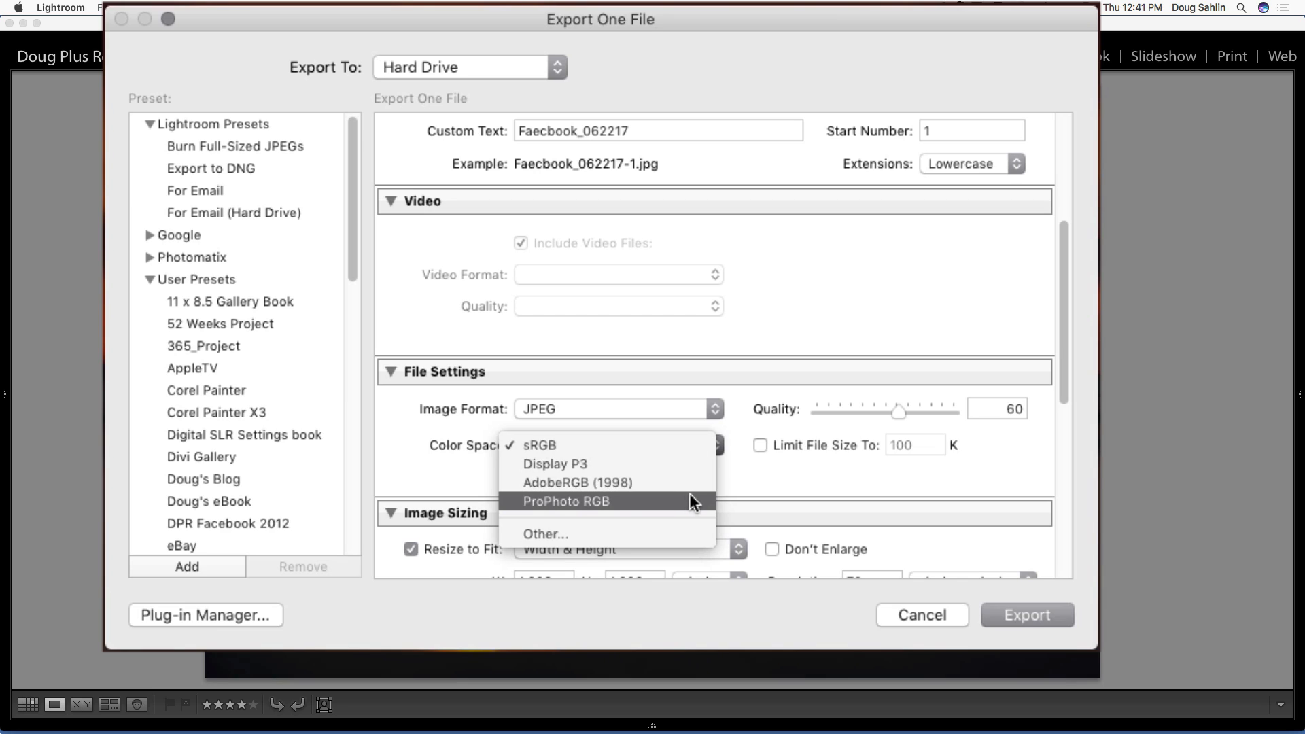
{"action": "left_click", "coordinate": [676, 443]}
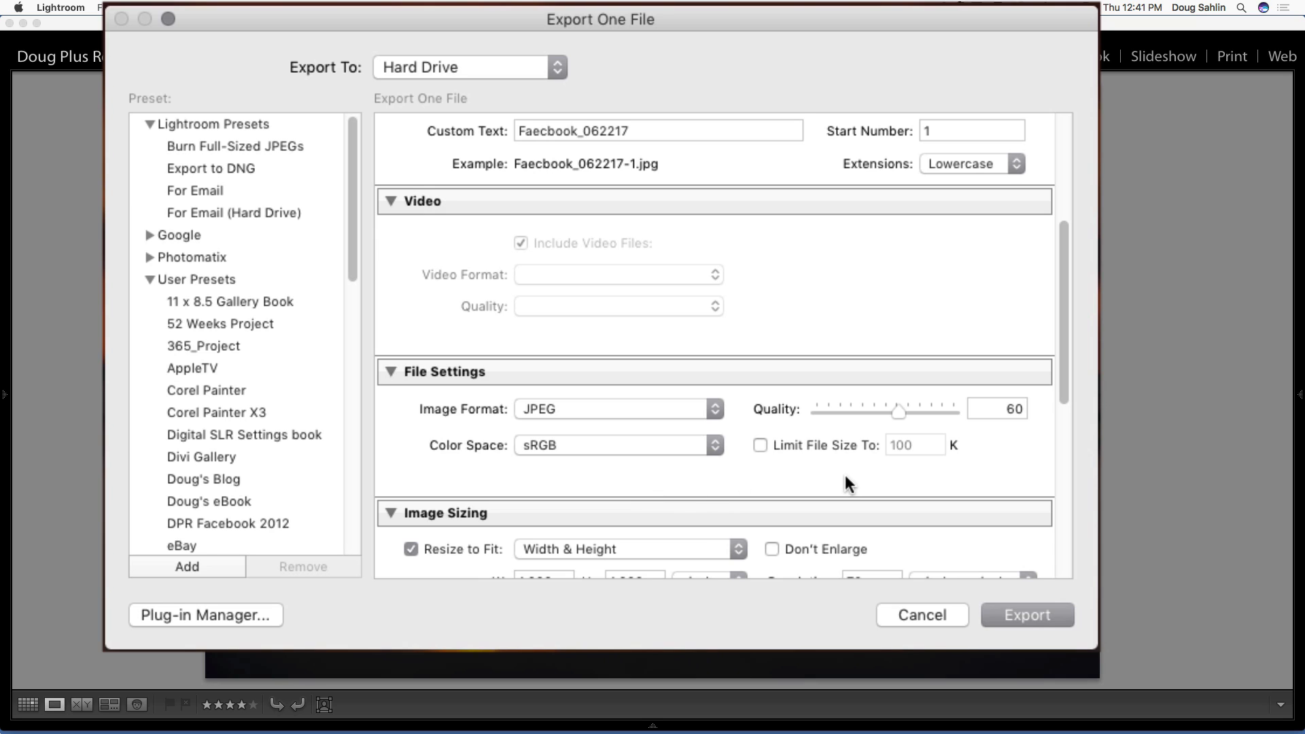
Select Width & Height as the resize-to-fit method for the exported image.
{"action": "scroll", "coordinate": [846, 477], "scroll_direction": "down", "scroll_amount": 1}
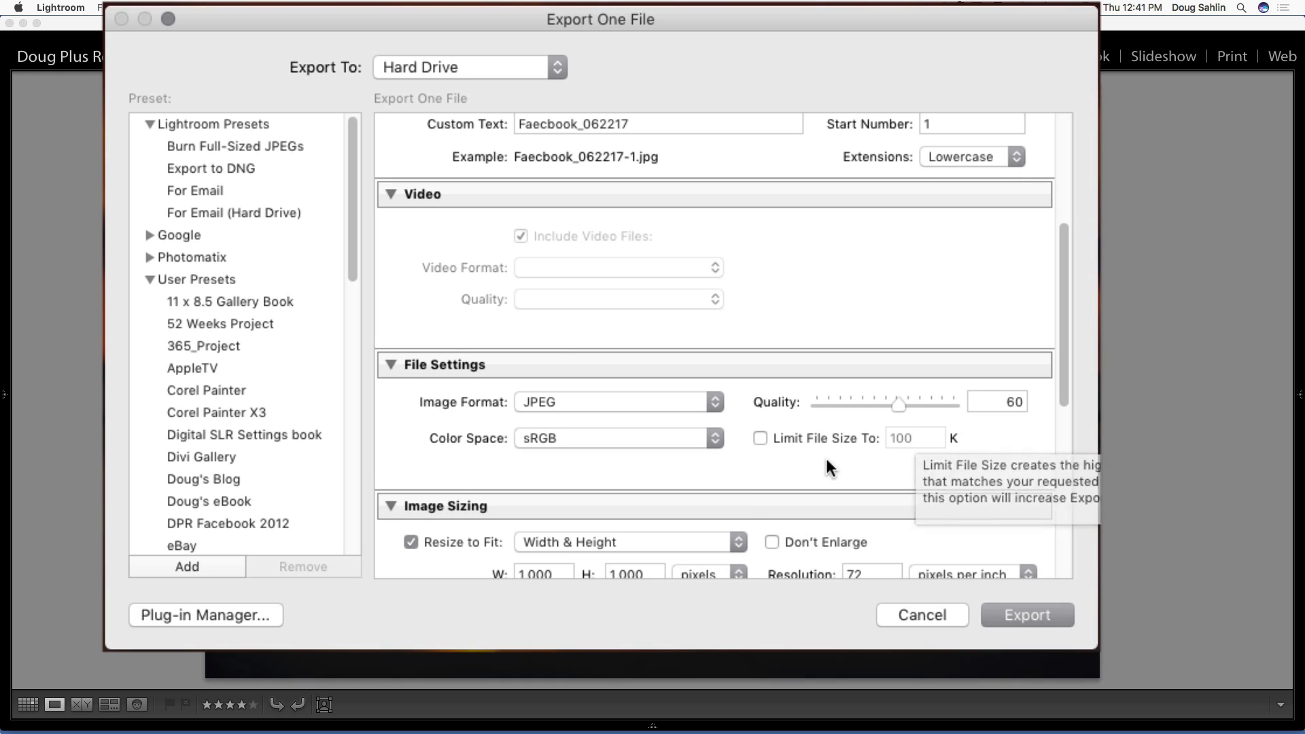
{"action": "scroll", "coordinate": [826, 458], "scroll_direction": "down", "scroll_amount": 5}
{"action": "scroll", "coordinate": [827, 458], "scroll_direction": "down", "scroll_amount": 12}
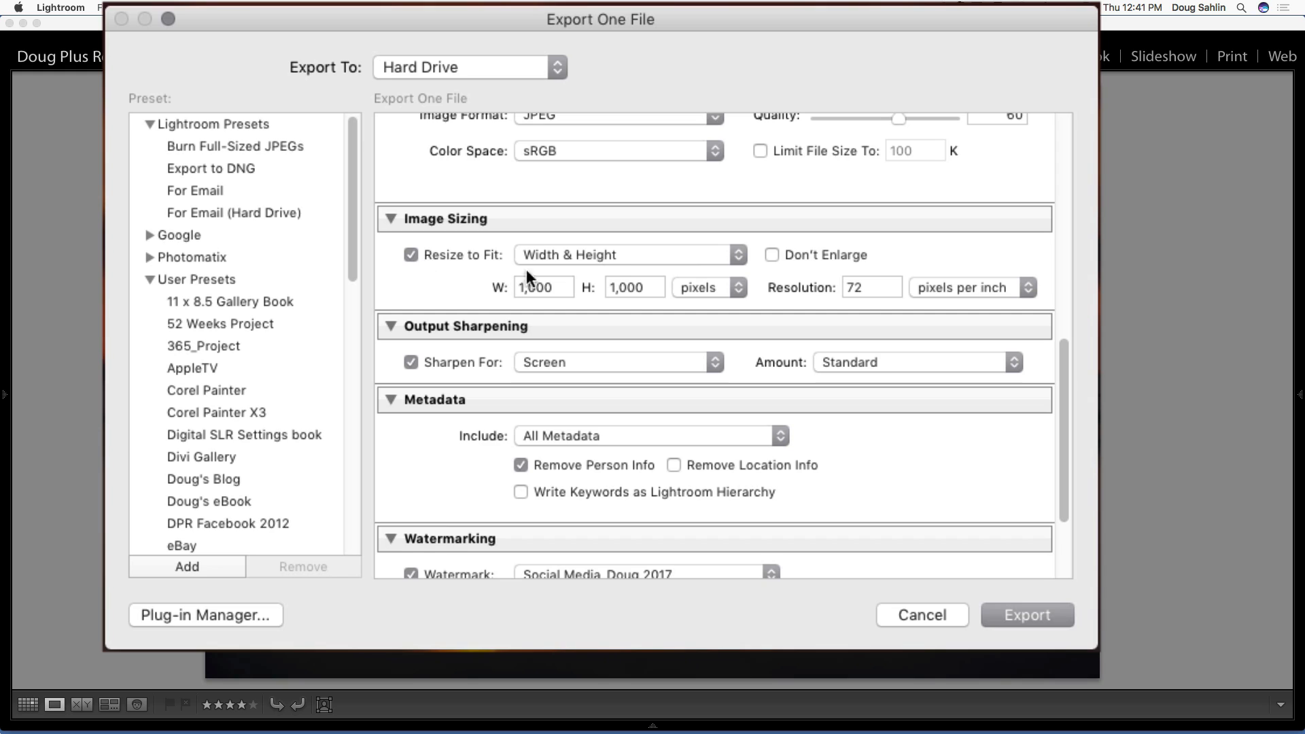
{"action": "left_click", "coordinate": [736, 257]}
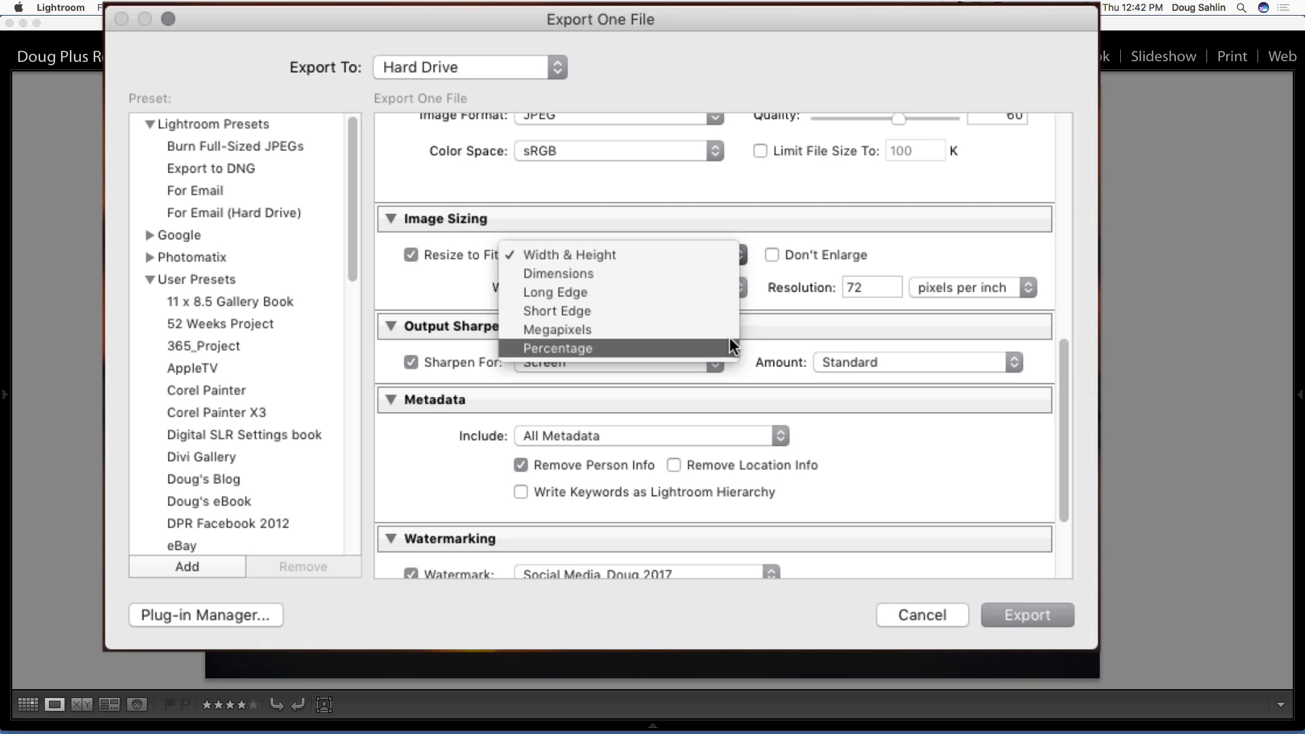
{"action": "left_click", "coordinate": [693, 258]}
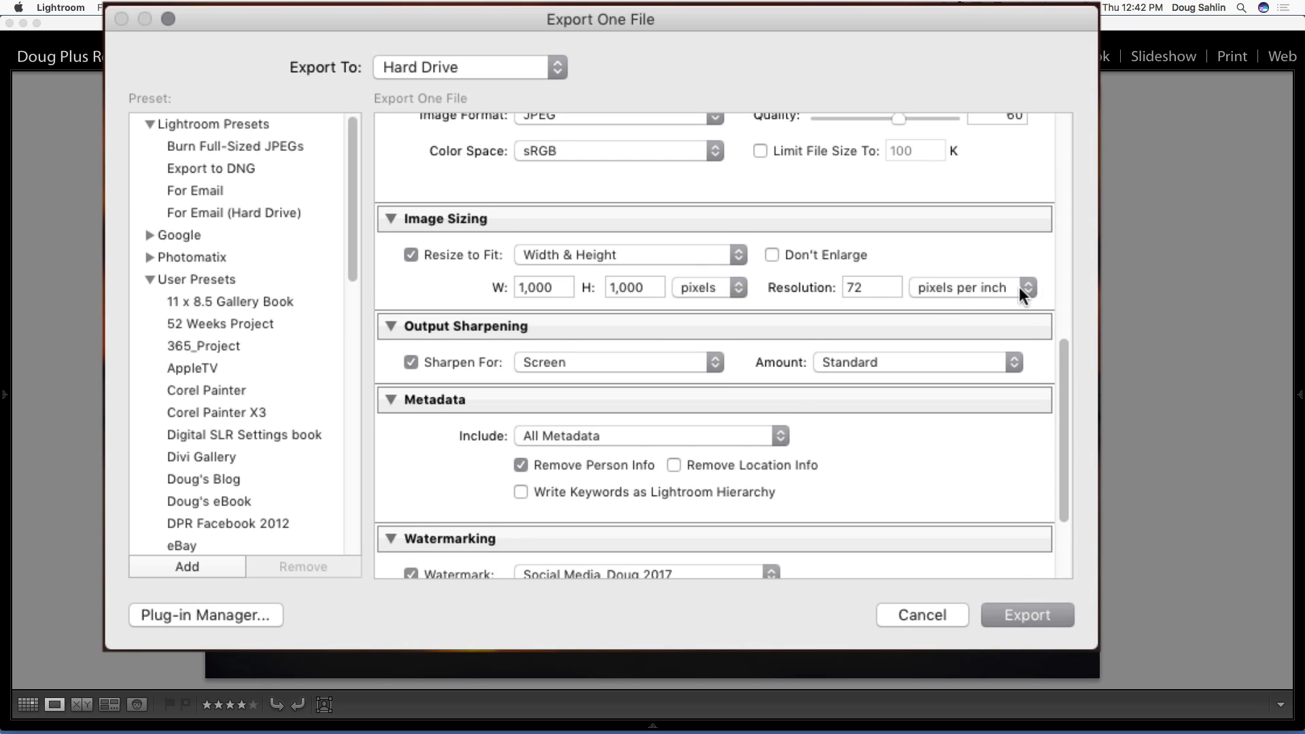
Set output sharpening for Screen with the Standard amount.
{"action": "scroll", "coordinate": [1025, 285], "scroll_direction": "down", "scroll_amount": 2}
{"action": "left_click", "coordinate": [715, 323]}
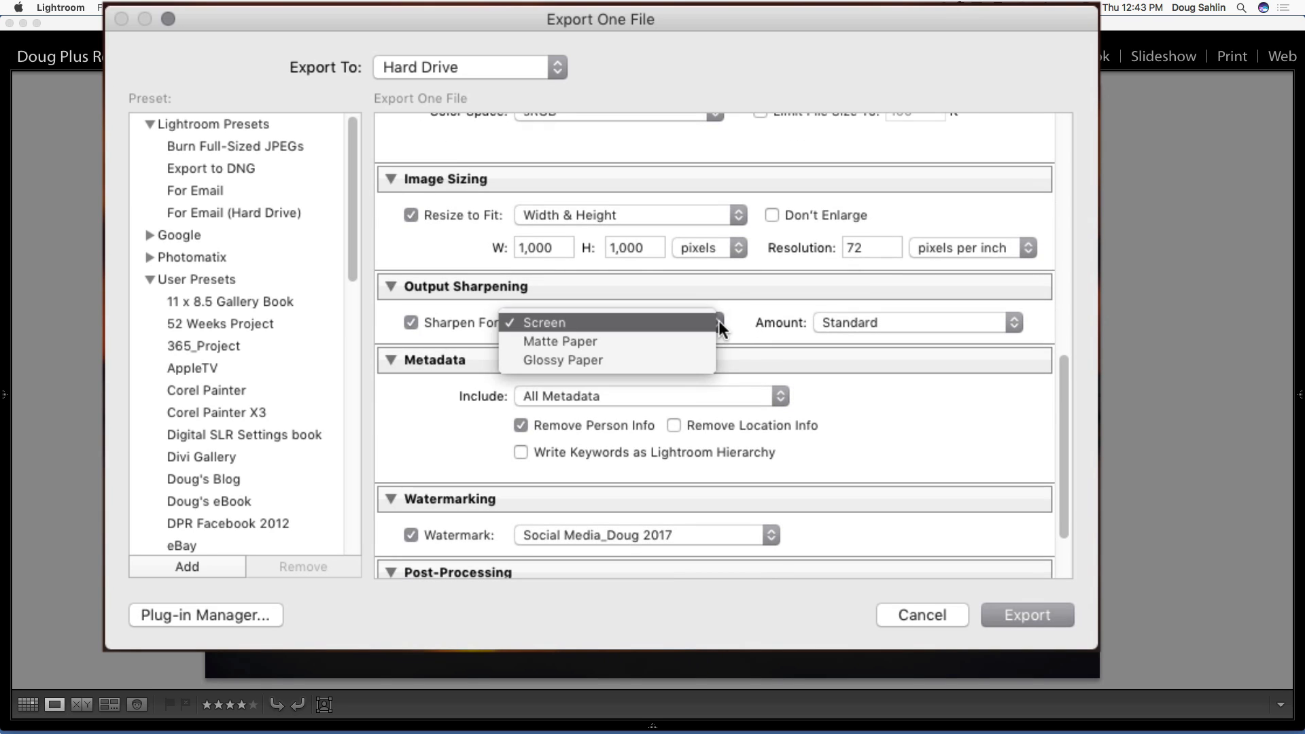
{"action": "left_click", "coordinate": [670, 323]}
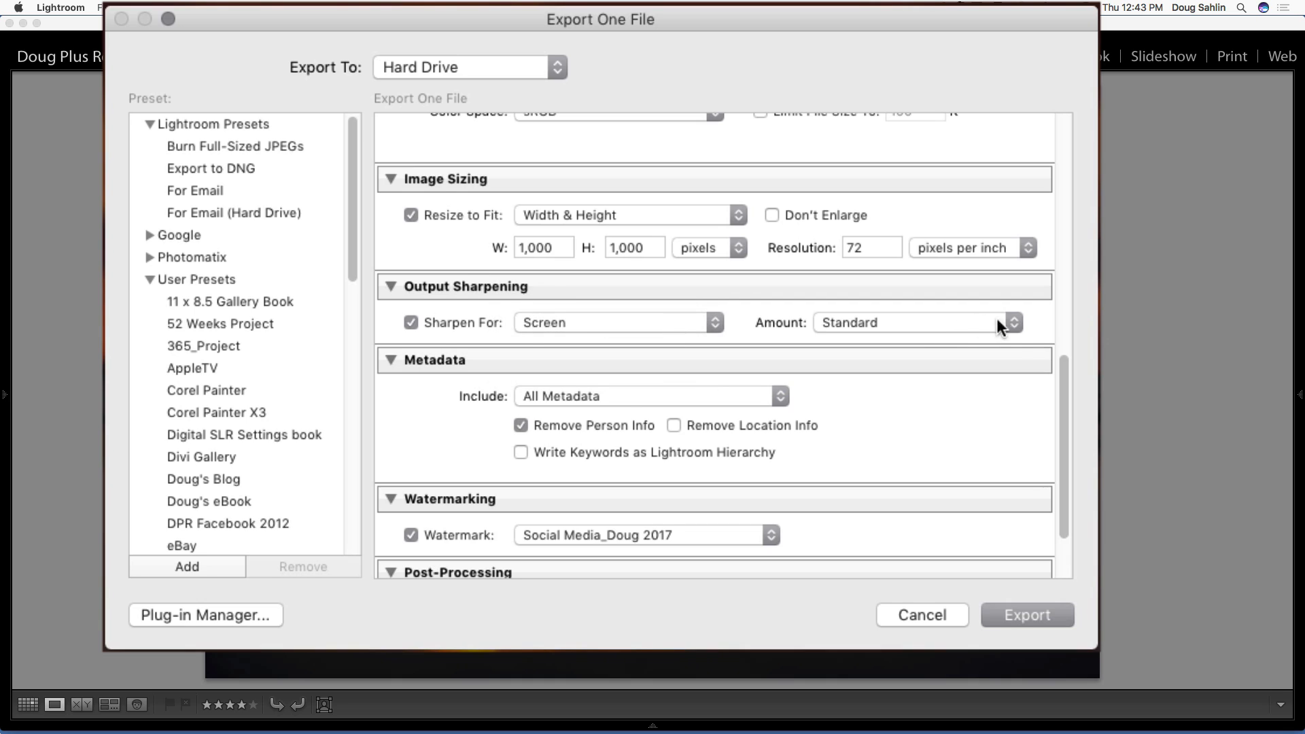
{"action": "left_click", "coordinate": [1013, 323]}
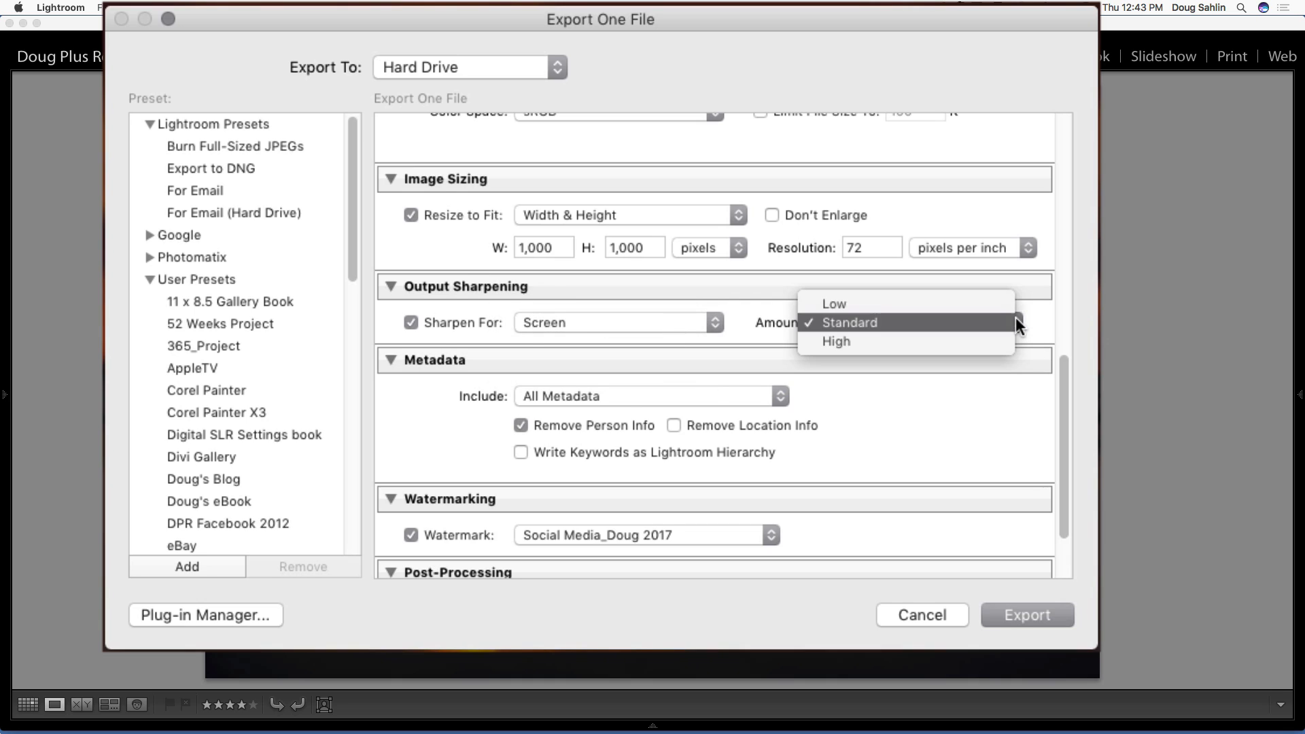
{"action": "left_click", "coordinate": [973, 315]}
Set the export metadata to include Copyright Only.
{"action": "scroll", "coordinate": [922, 411], "scroll_direction": "down", "scroll_amount": 1}
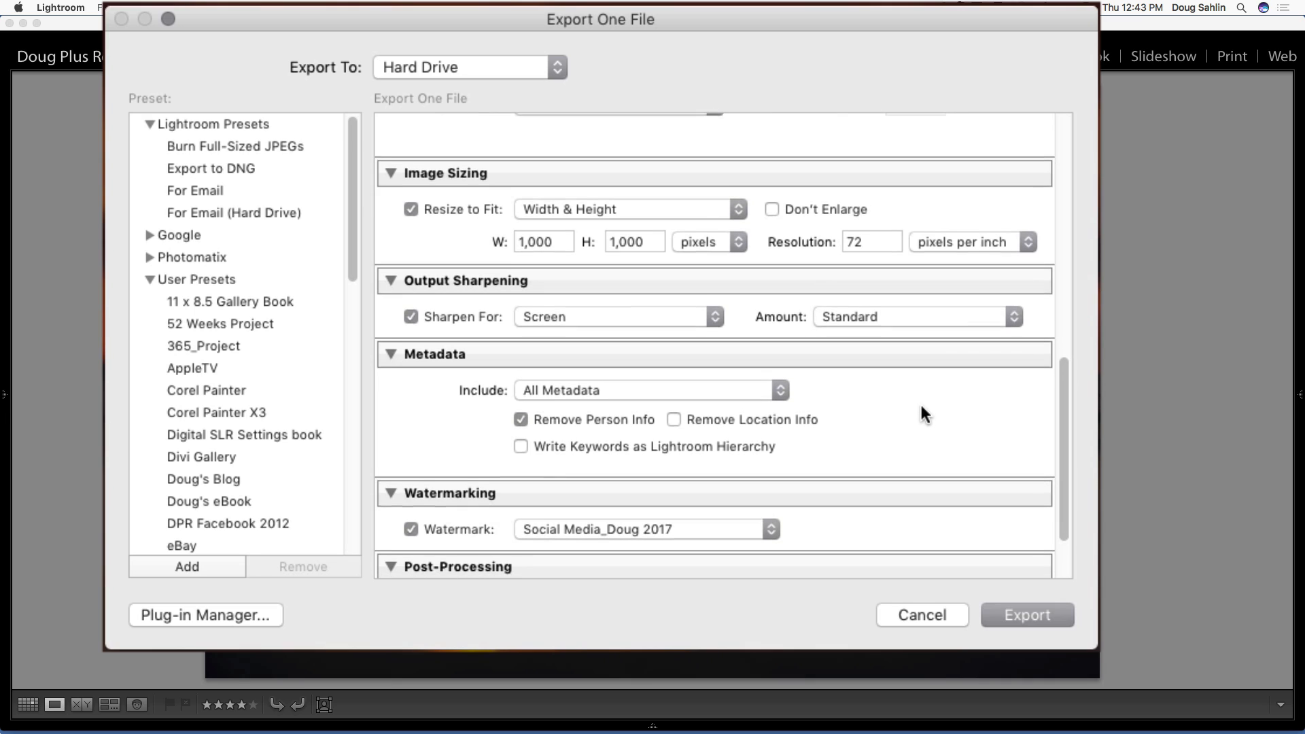
{"action": "scroll", "coordinate": [923, 410], "scroll_direction": "down", "scroll_amount": 3}
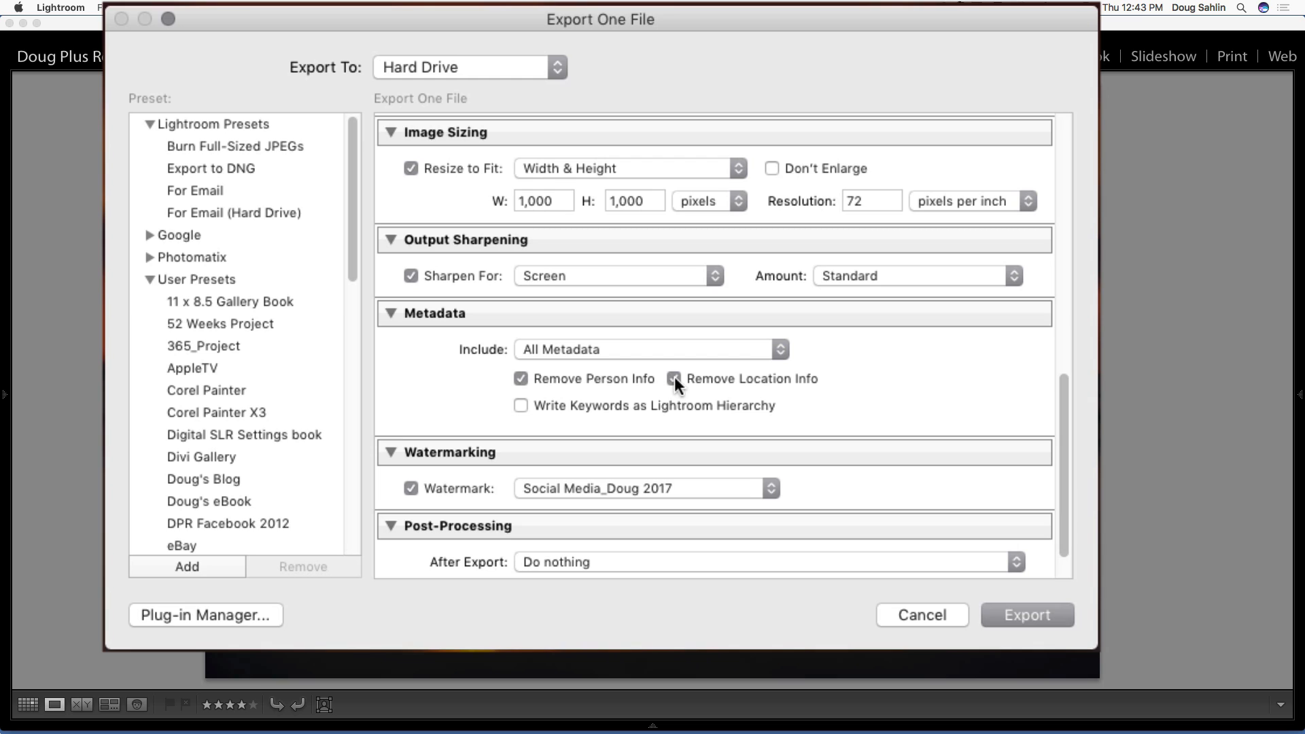
{"action": "left_click", "coordinate": [775, 349]}
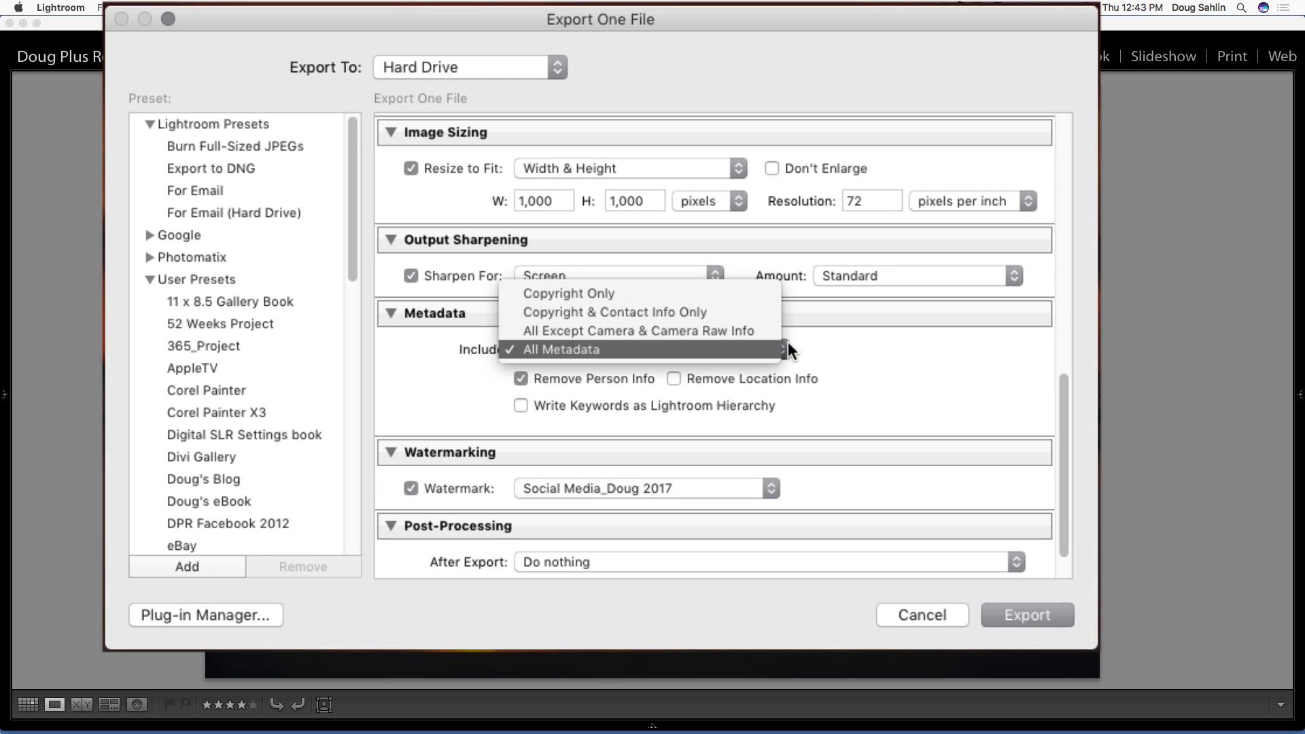
{"action": "left_click", "coordinate": [737, 295]}
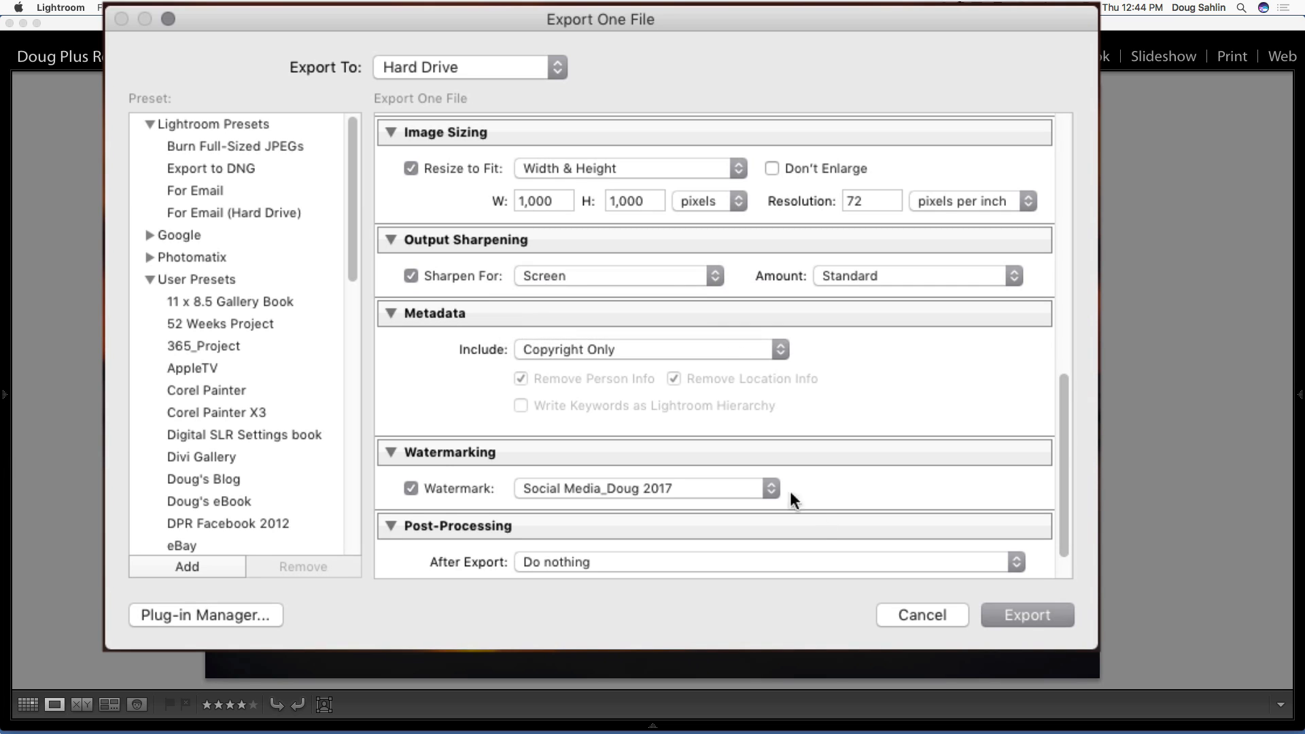
Choose the personal Social Media 2017 watermark and set the after-export action to Do nothing.
{"action": "scroll", "coordinate": [846, 419], "scroll_direction": "down", "scroll_amount": 1}
{"action": "scroll", "coordinate": [841, 431], "scroll_direction": "down", "scroll_amount": 2}
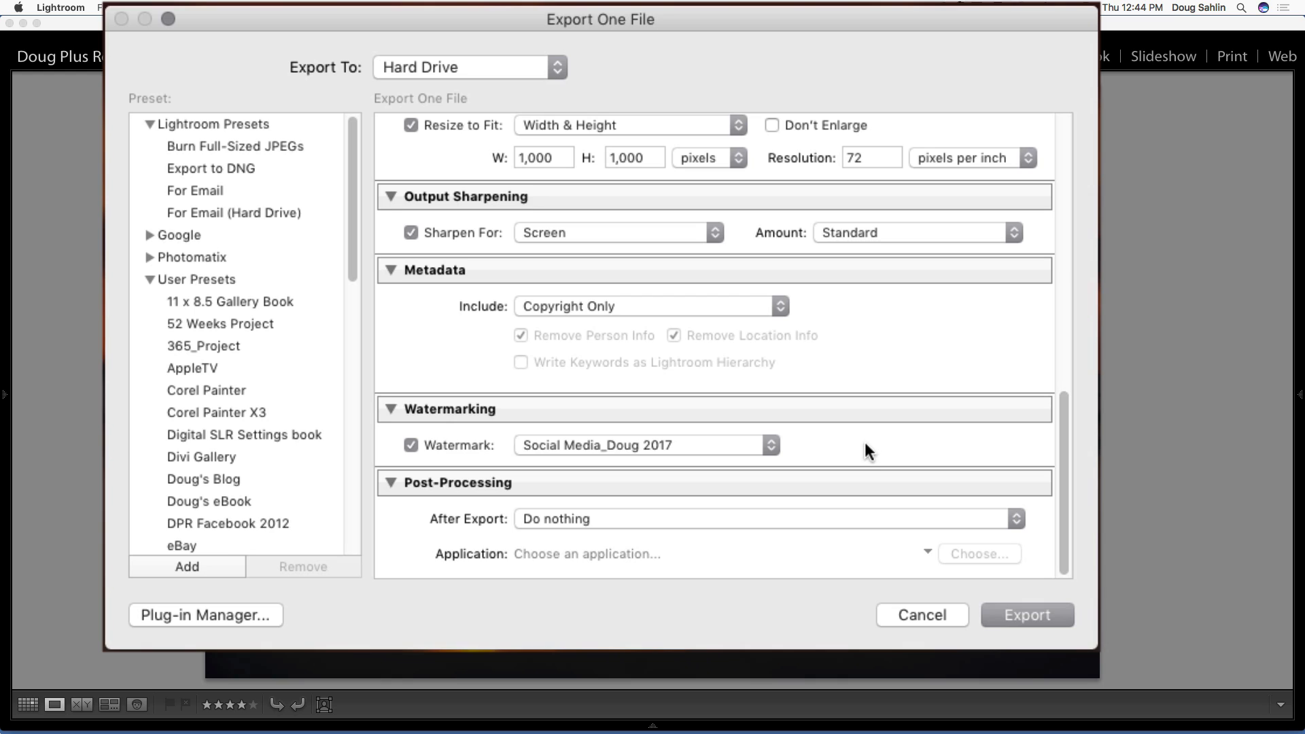
{"action": "left_click", "coordinate": [770, 446]}
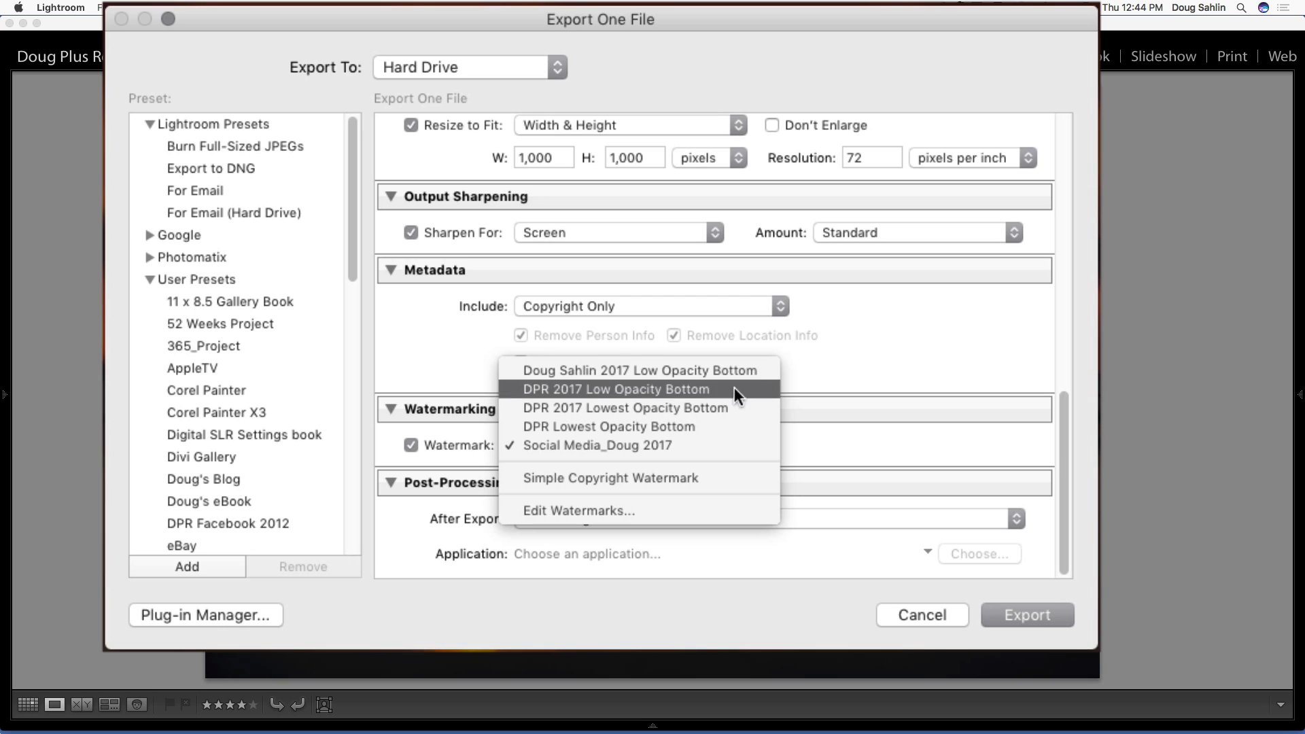
{"action": "left_click", "coordinate": [735, 447]}
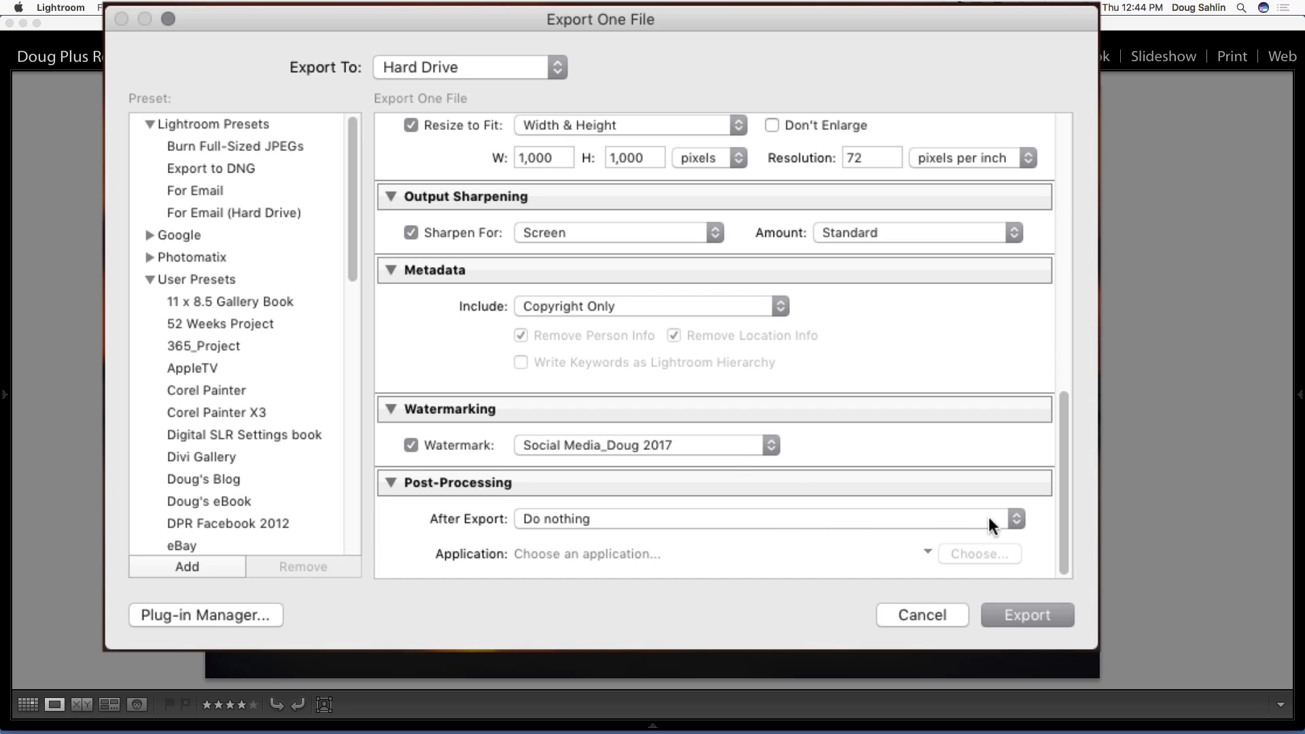
{"action": "left_click", "coordinate": [1017, 520]}
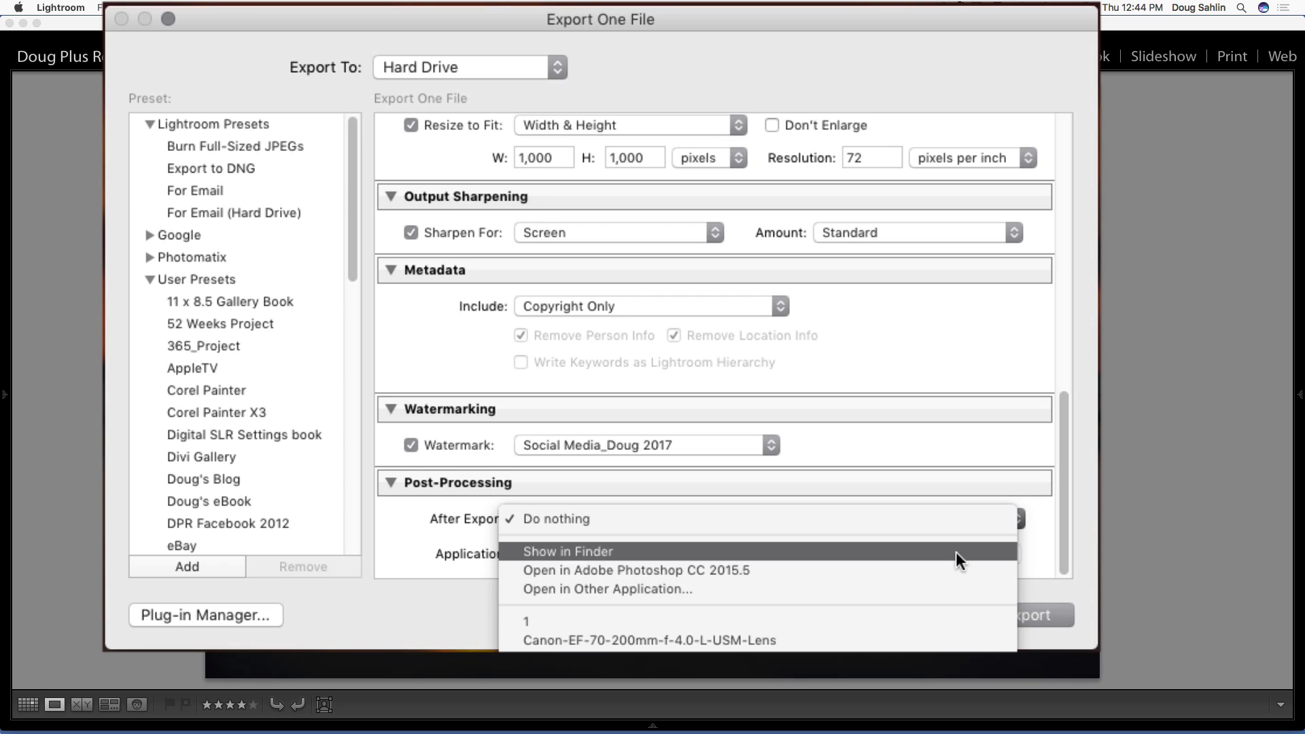
{"action": "left_click", "coordinate": [930, 519]}
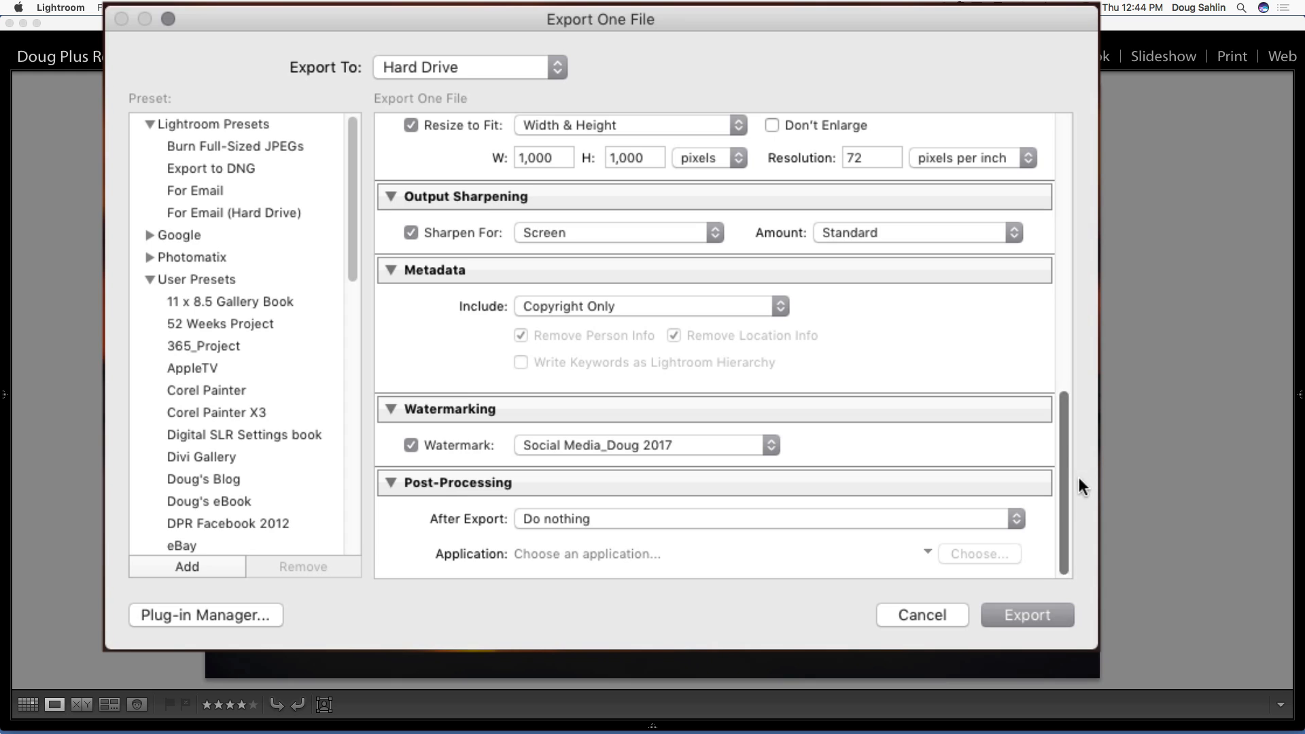
Save the export settings as a new preset in User Presets, named with the owner's first name followed by Social Media 2017.
{"action": "left_click", "coordinate": [199, 567]}
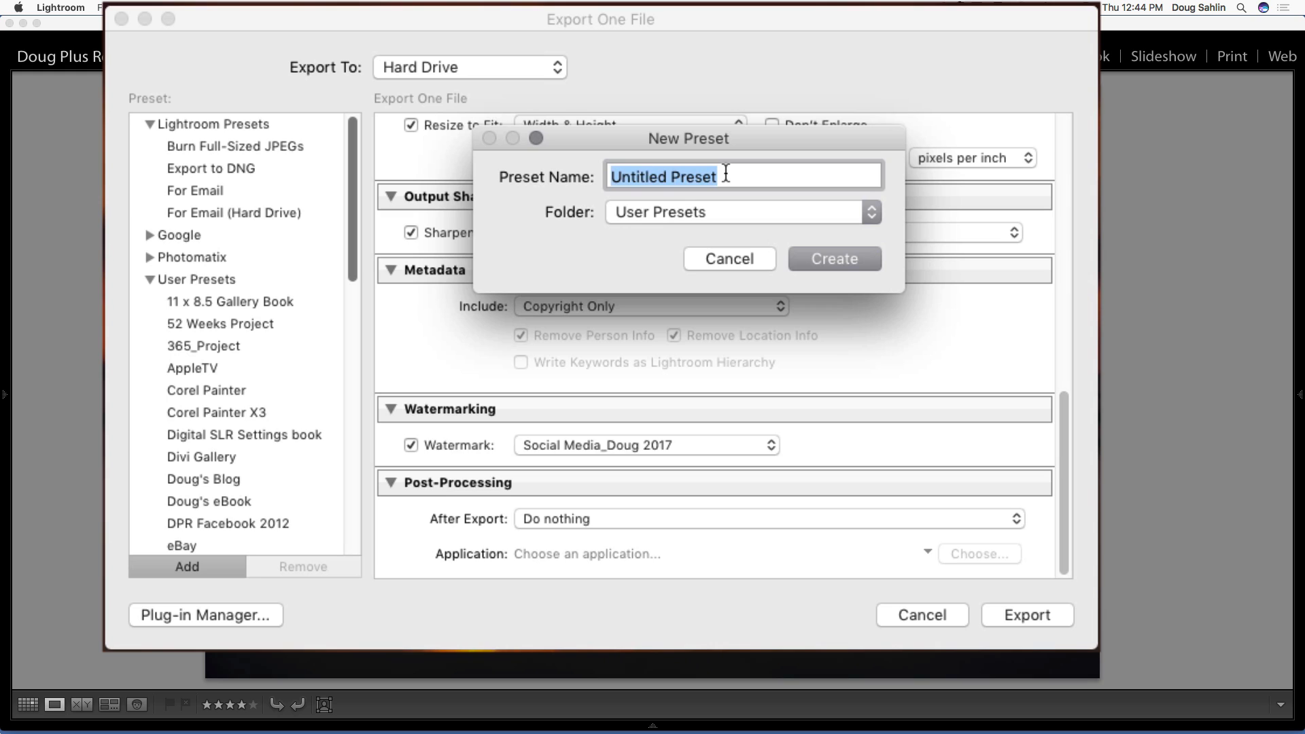
{"action": "type", "text": "Doug's SM"}
{"action": "key", "text": "BackSpace"}
{"action": "type", "text": "ocial Media 2017"}
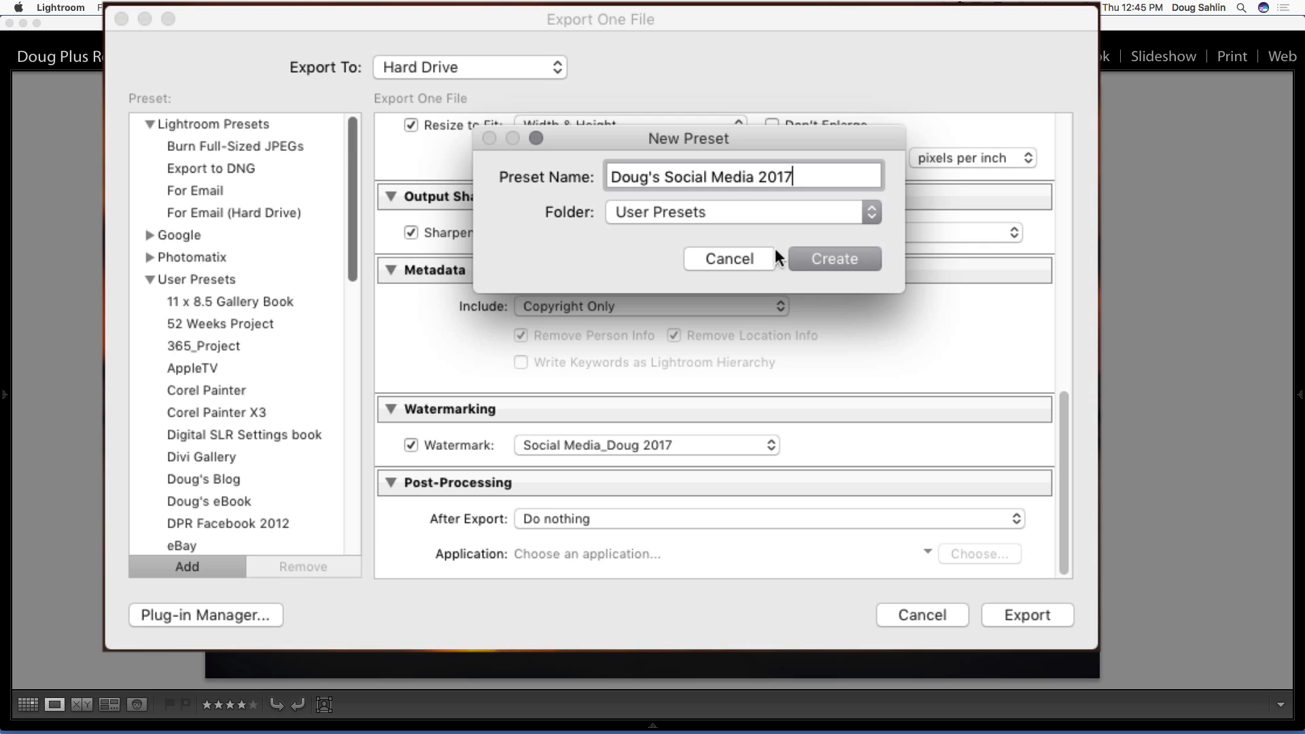
{"action": "left_click", "coordinate": [856, 265]}
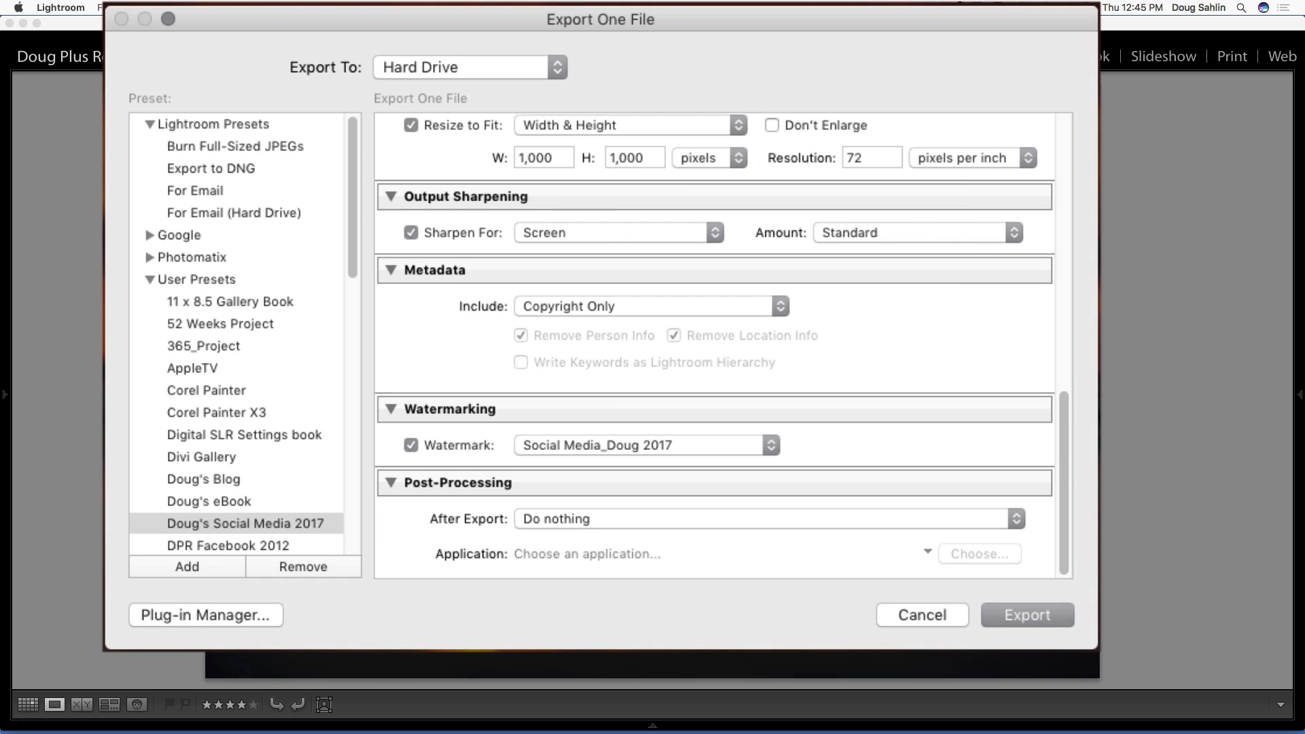
Export the photo with these settings, choosing the Desktop as the destination folder.
{"action": "left_click", "coordinate": [1053, 624]}
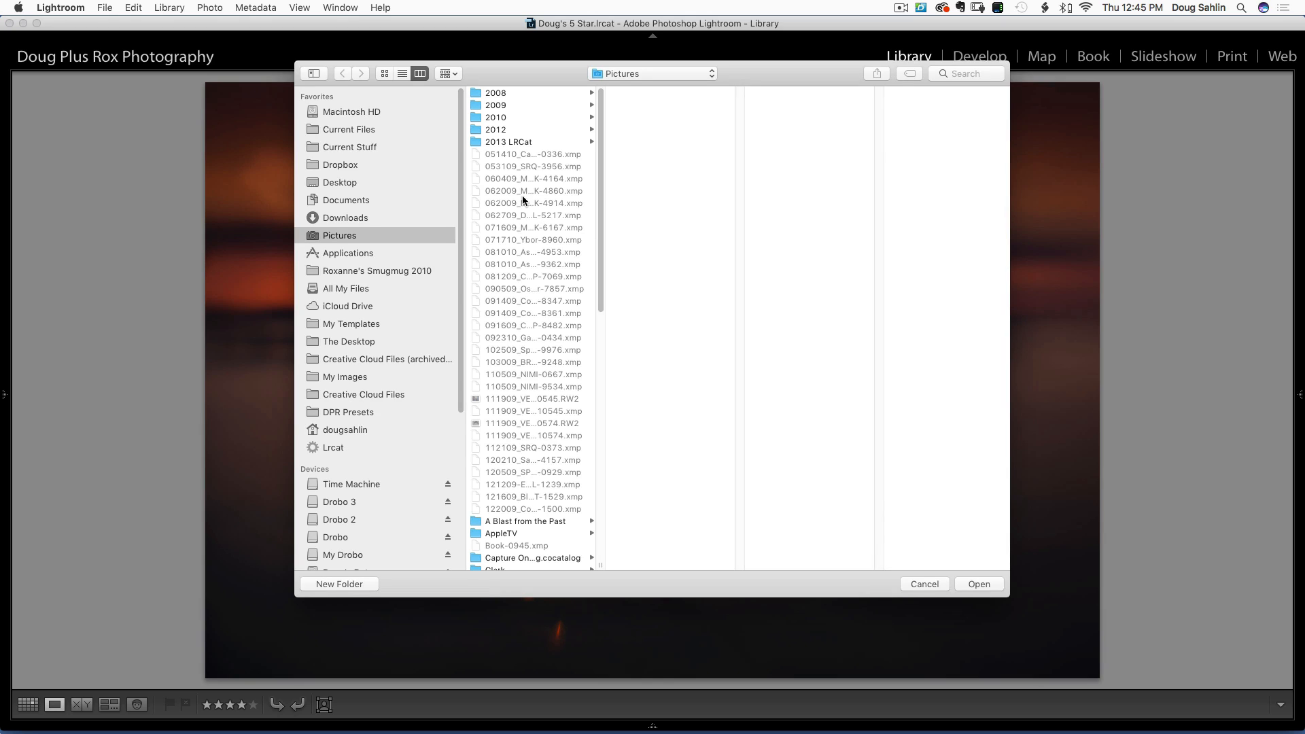
{"action": "left_click", "coordinate": [323, 188]}
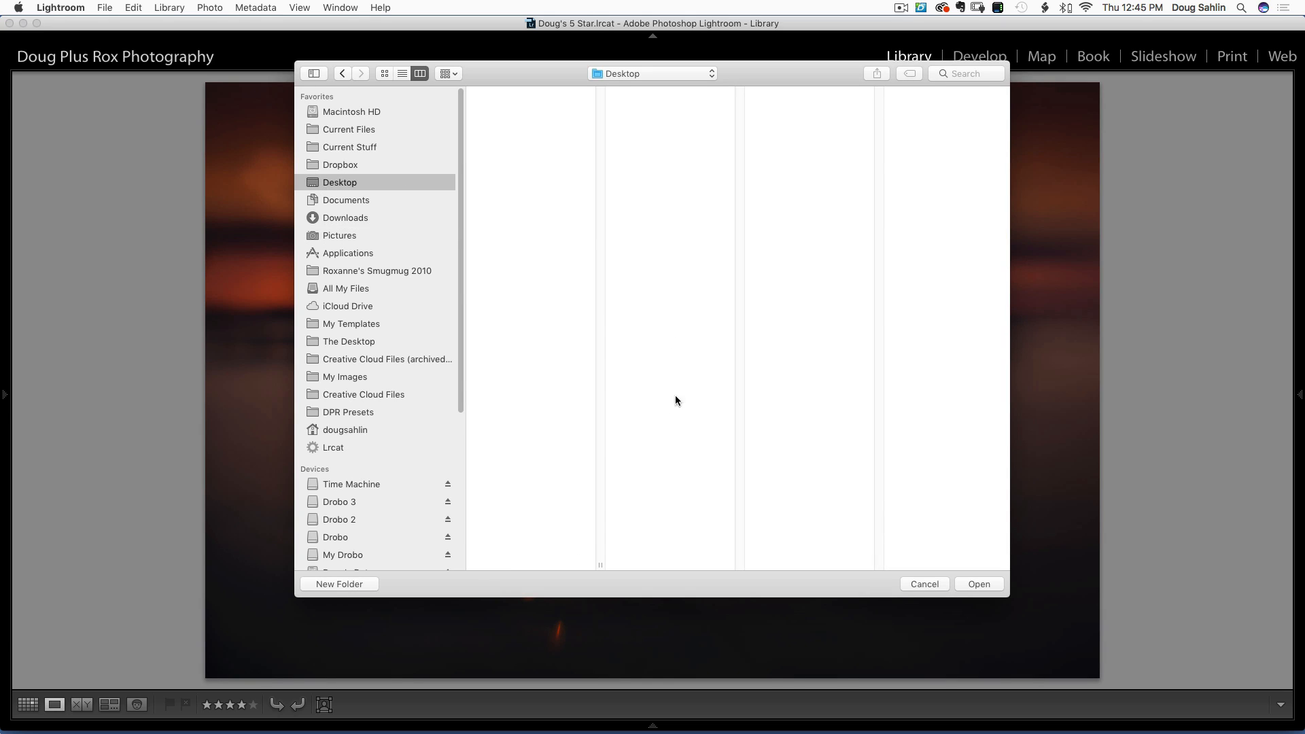
{"action": "left_click", "coordinate": [989, 585]}
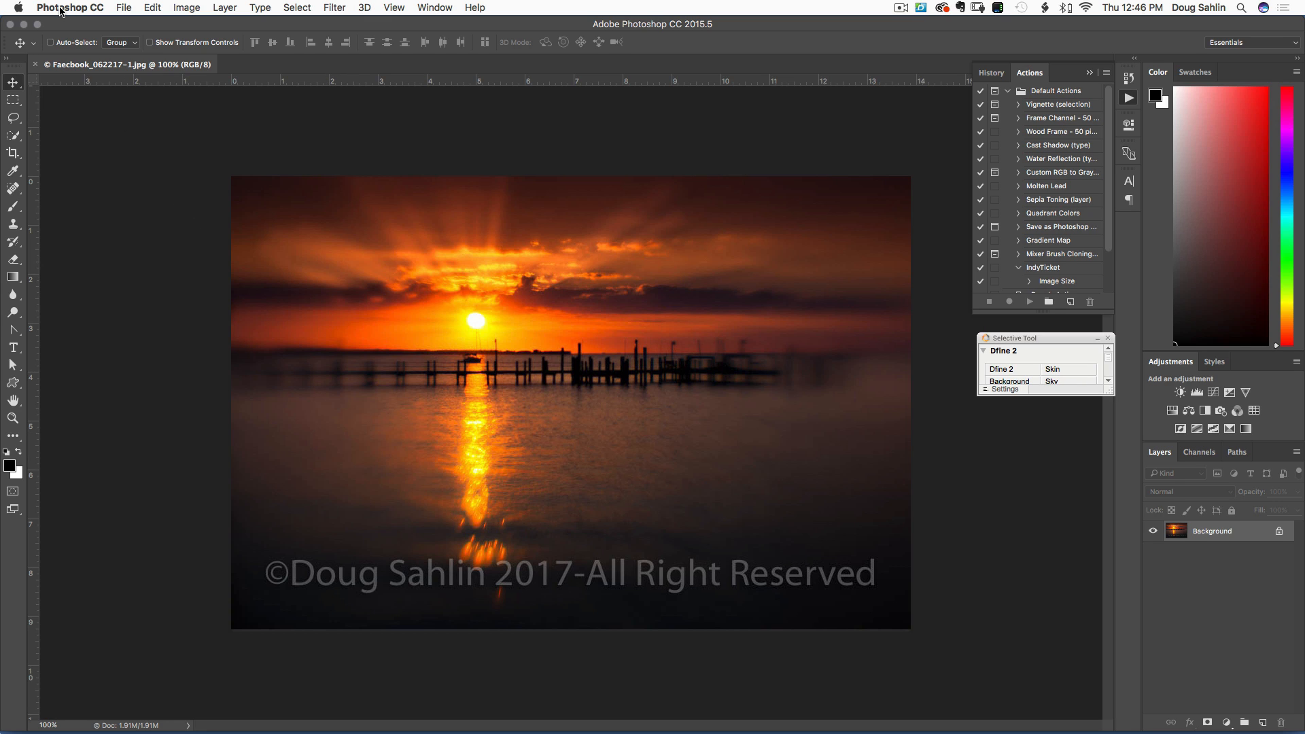
{"action": "key", "text": "super"}
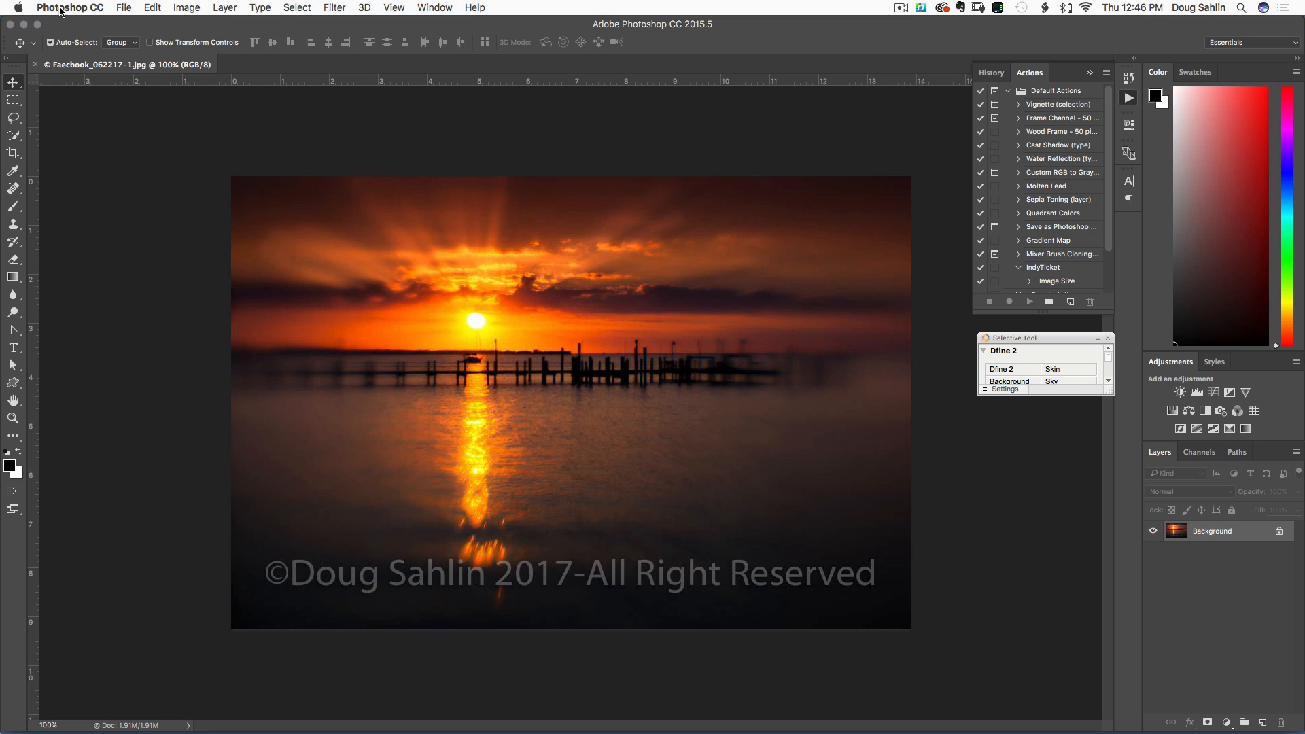